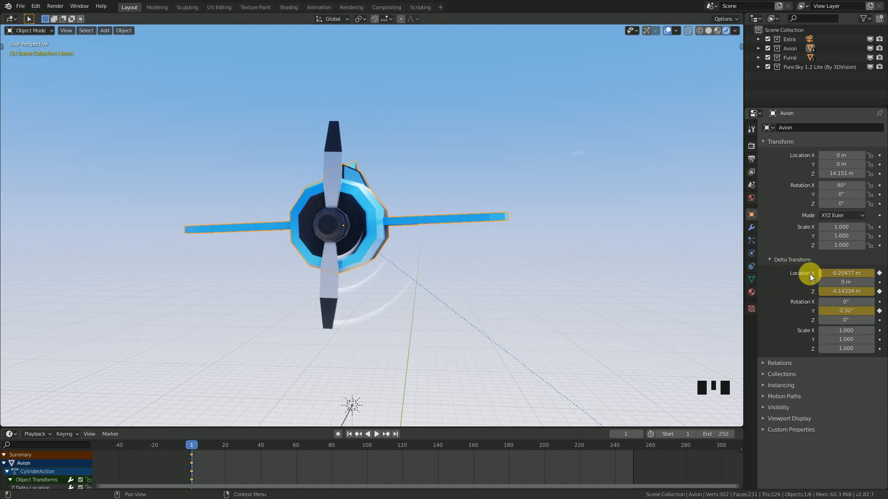
Step: Enlarge the animation area and show the Noise modifier of the plane's X Delta Location curve in the Graph Editor
mouse_move(842, 273)
mouse_down()
mouse_move(871, 273)
mouse_move(827, 273)
mouse_move(849, 273)
mouse_up()
right_click(849, 274)
right_click(579, 429)
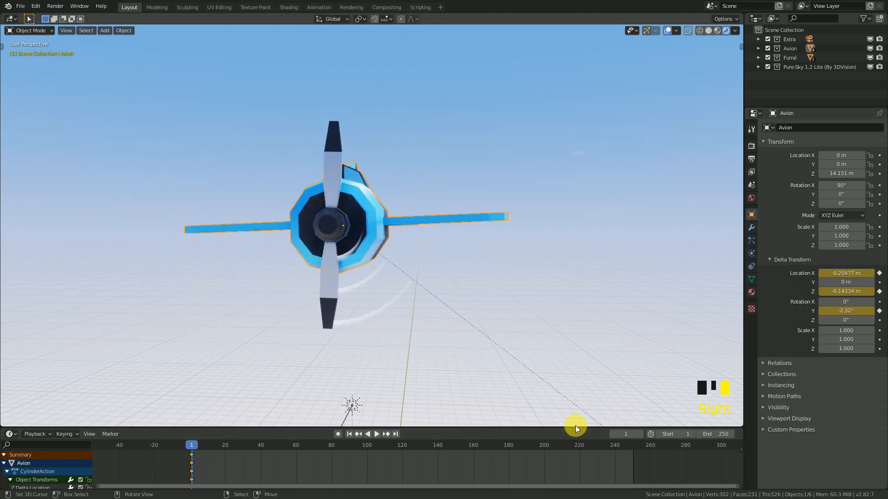
drag(576, 428, 584, 359)
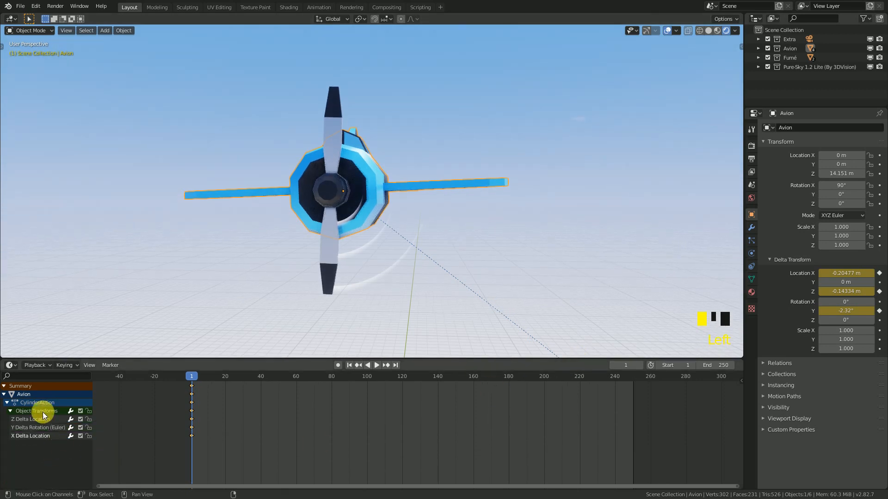
click(9, 365)
click(118, 419)
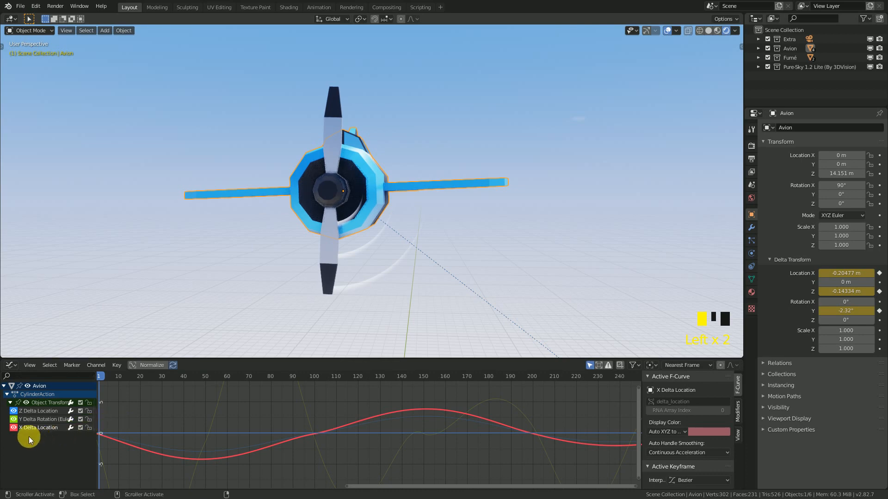
click(737, 411)
drag(639, 403, 577, 402)
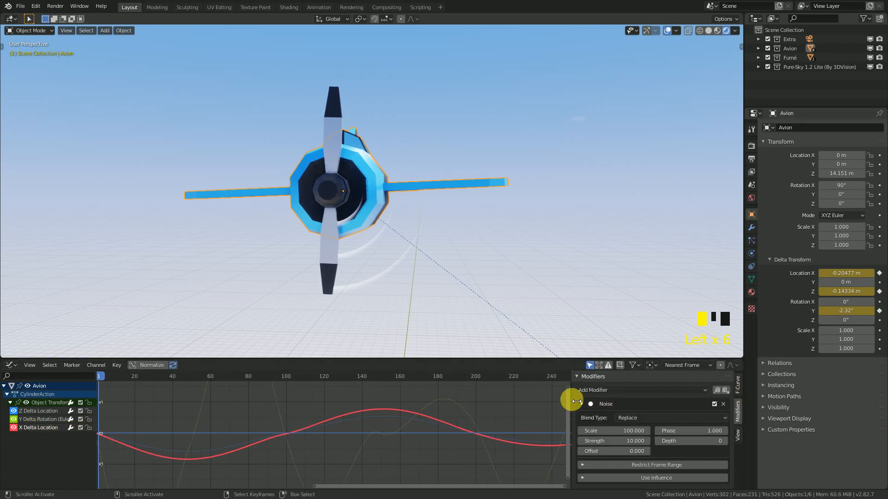
scroll(615, 430, down, 1)
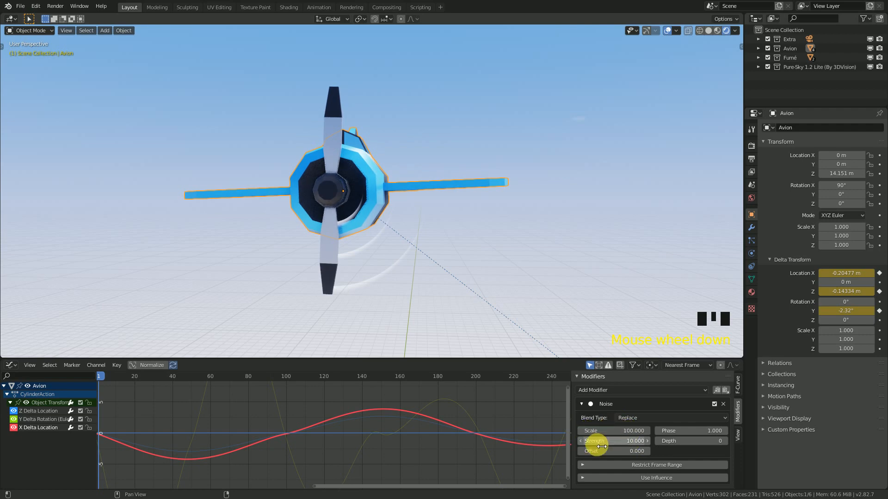
Step: Preview the plane's flight animation and return to frame 1 in the Timeline editor
key(space)
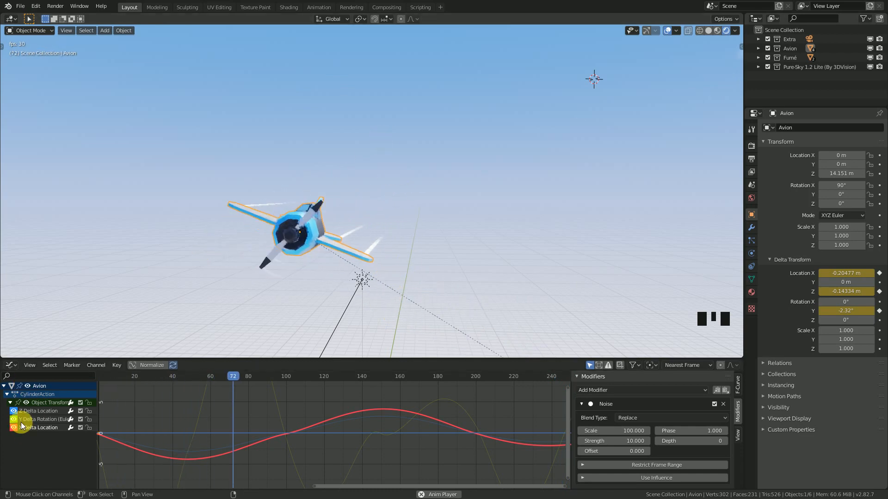
key(space)
click(12, 368)
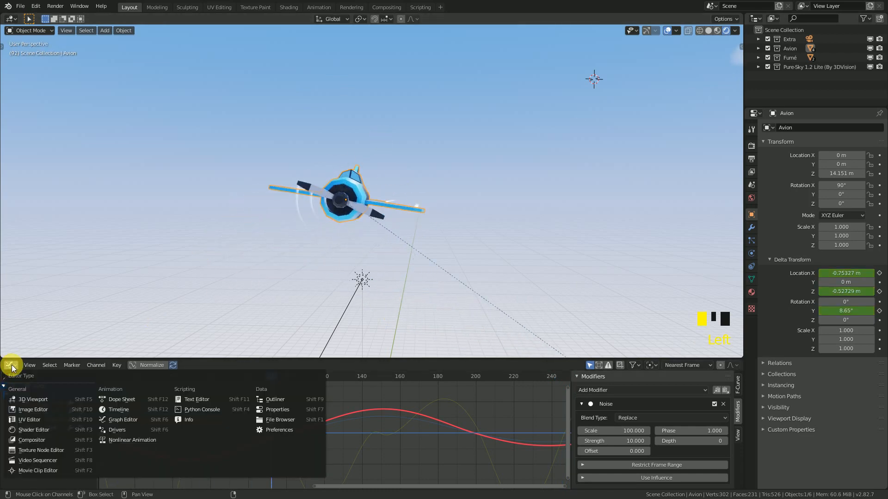
click(121, 410)
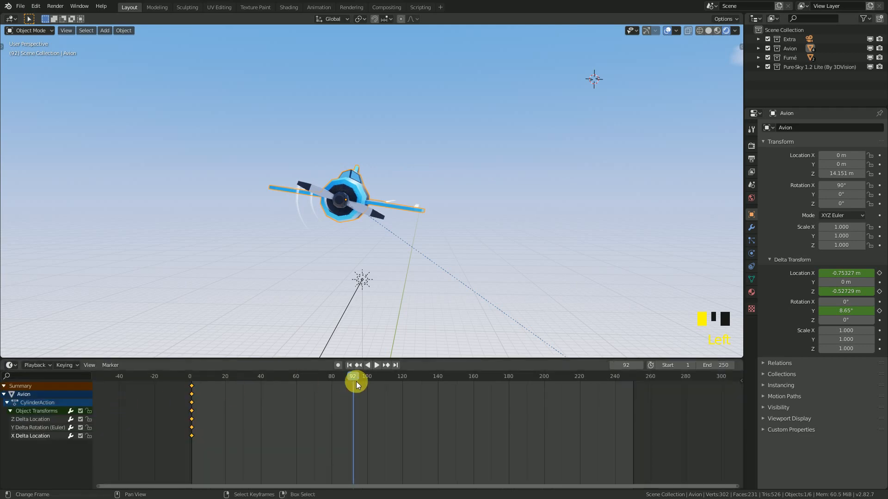
click(350, 365)
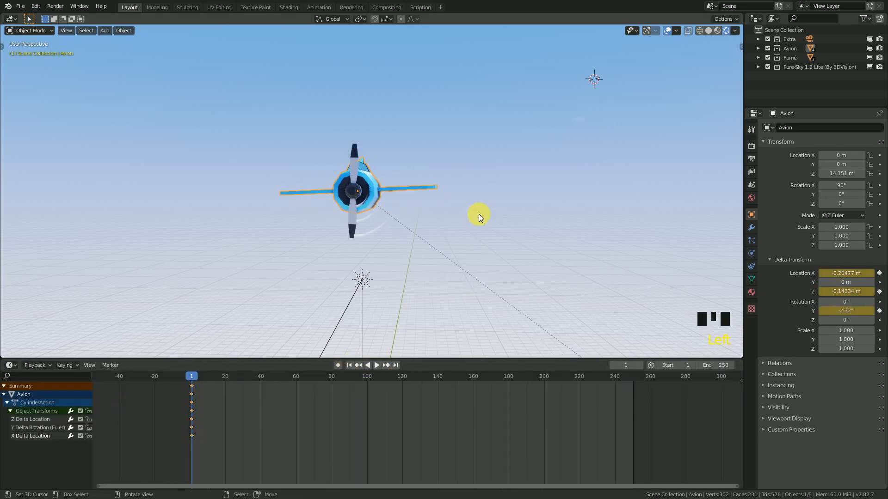
Step: Nest the Fumé collection inside the Avion collection and check the resulting hierarchy
scroll(478, 214, up, 2)
middle_drag(401, 193, 332, 195)
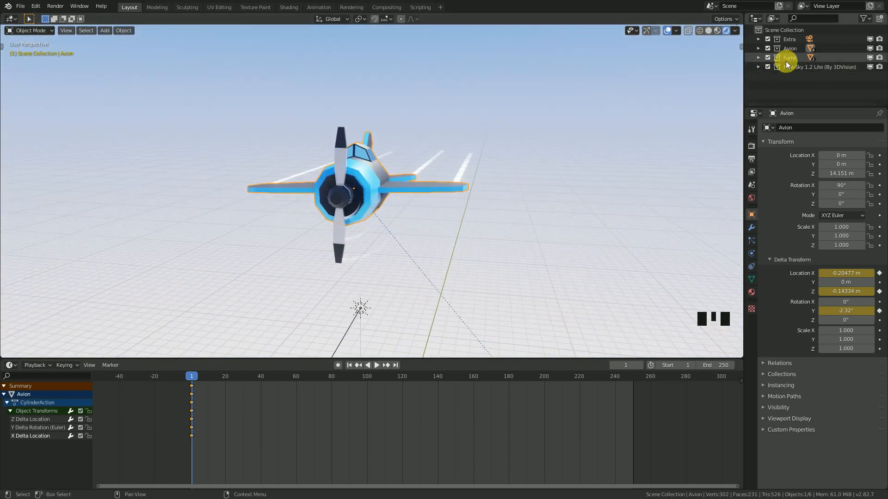
drag(779, 59, 786, 49)
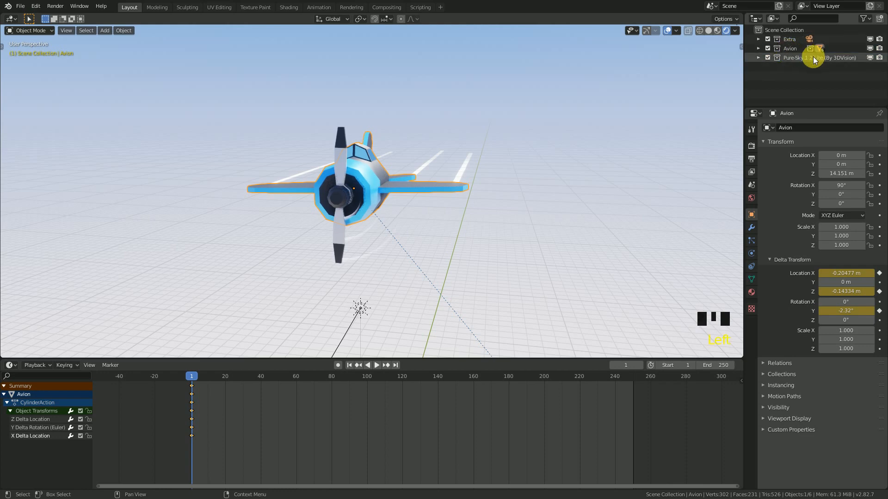
click(758, 49)
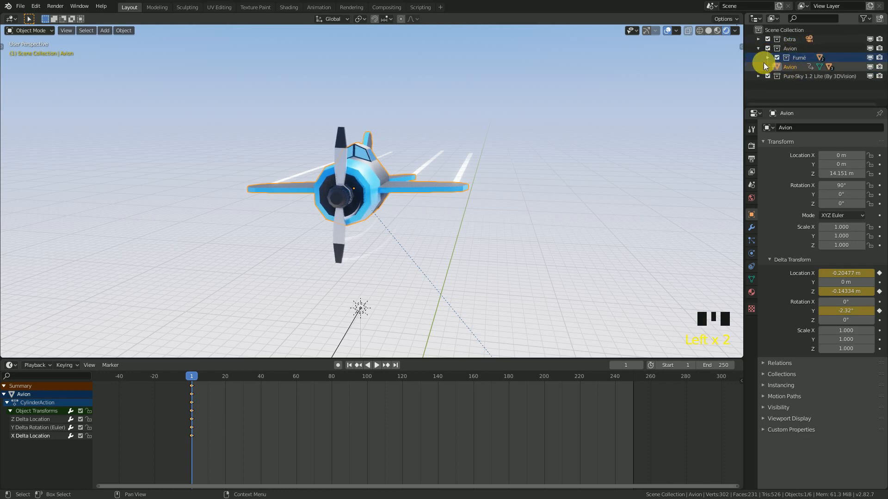
click(767, 67)
click(766, 64)
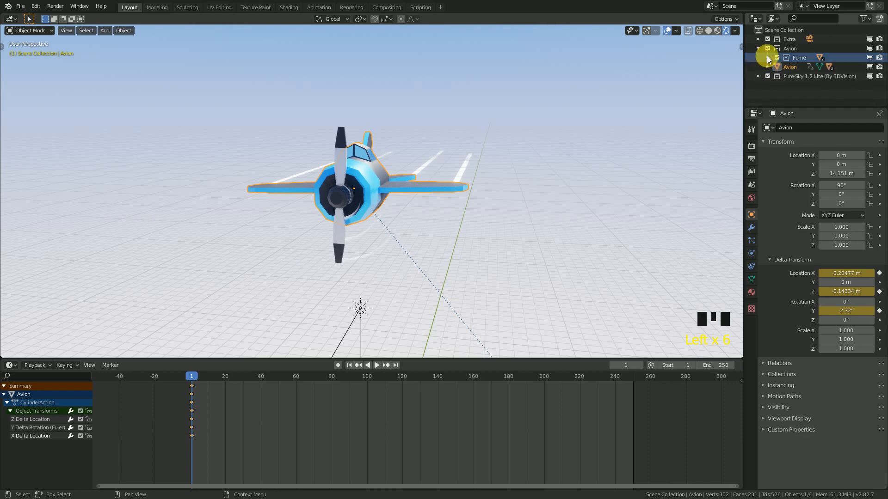
click(757, 48)
Step: Duplicate the Avion collection with its contents and rename the copy Avion 2
click(795, 49)
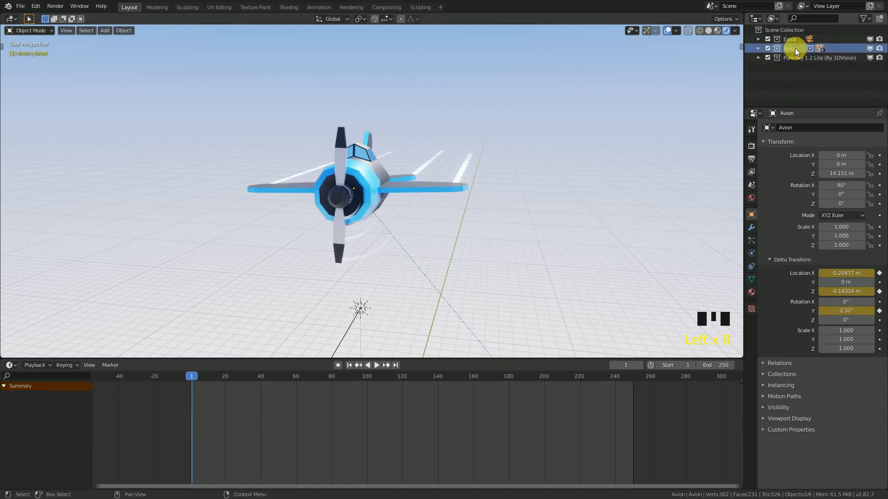
right_click(795, 49)
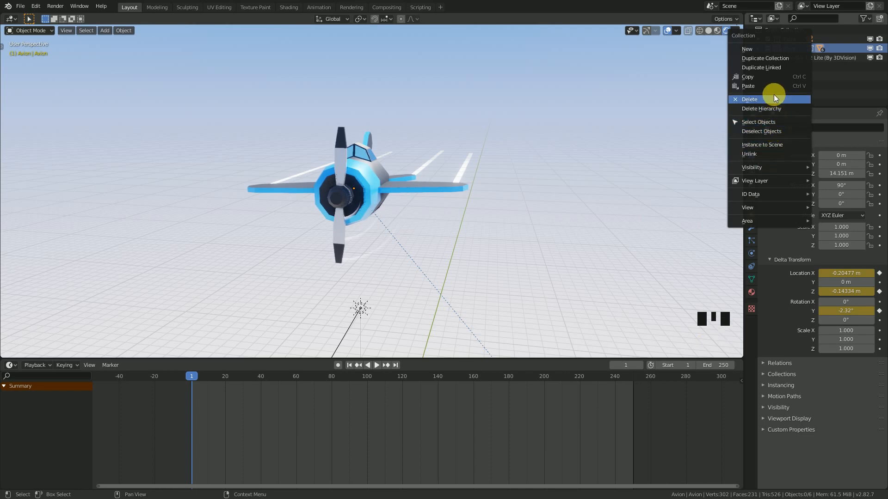
click(781, 58)
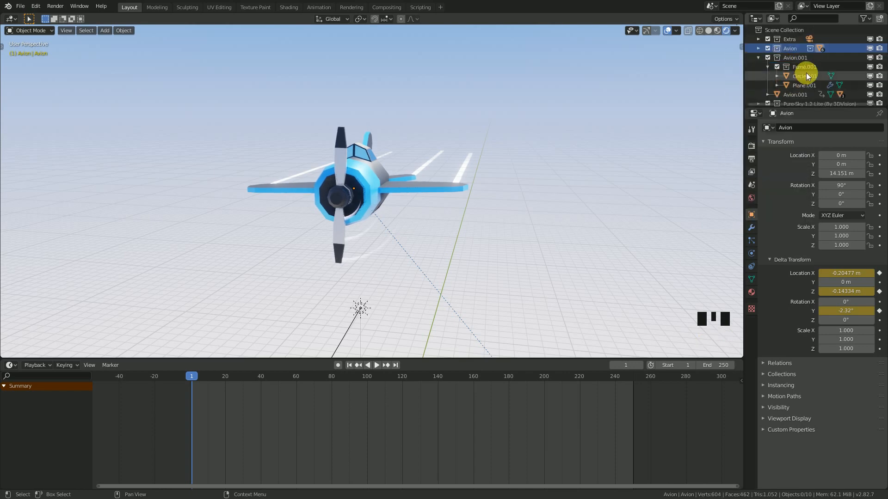
click(795, 57)
double_click(796, 57)
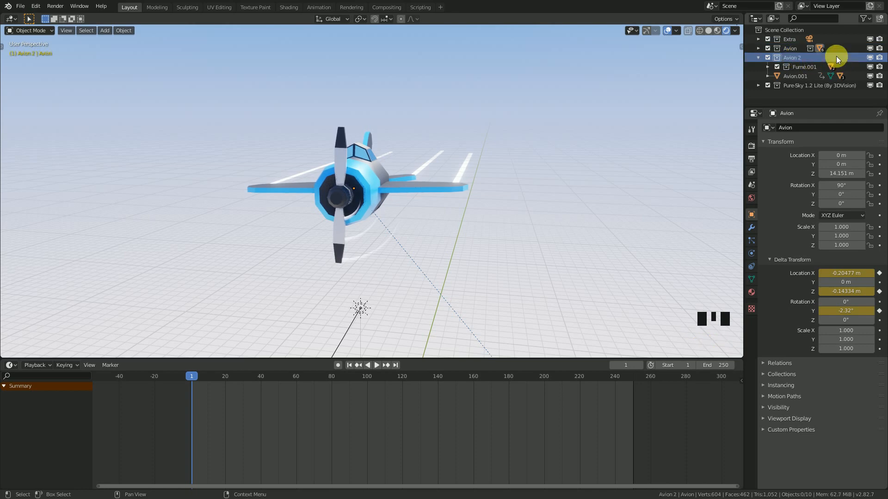
Step: Within the duplicated collection, rename the smoke collection Fumé 2 and the plane object Avion 2
click(808, 67)
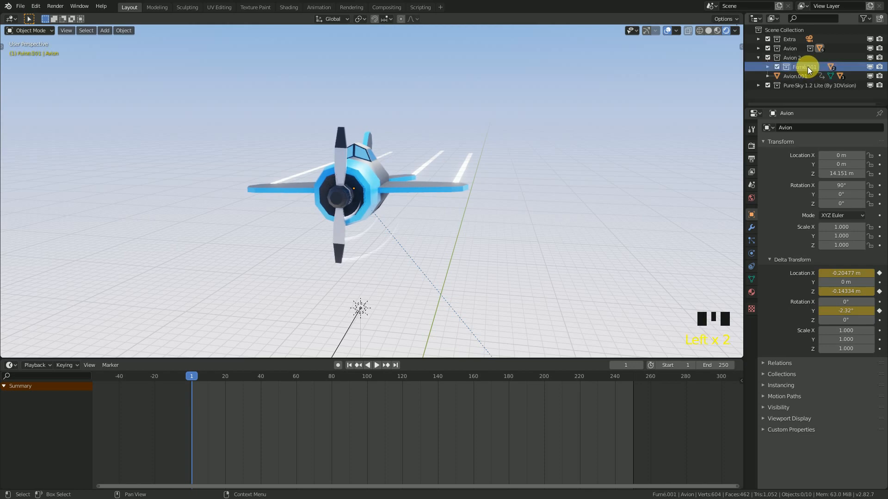
double_click(807, 67)
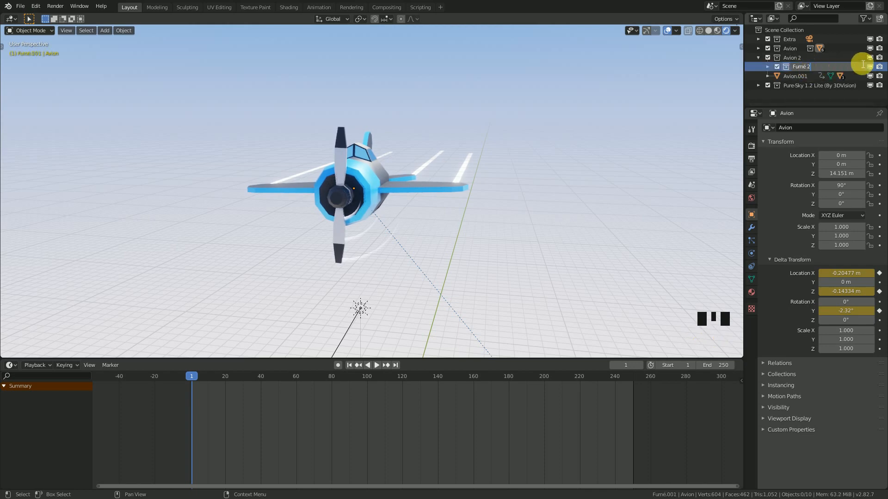
key(Return)
double_click(805, 78)
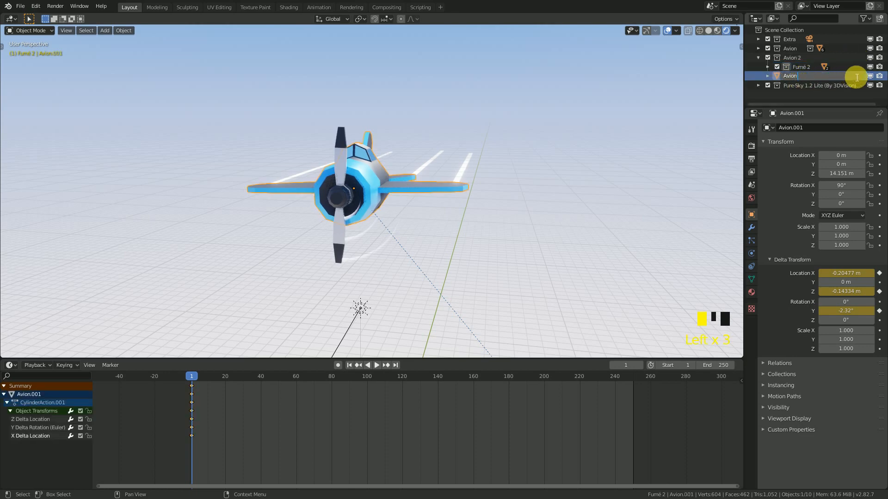
click(768, 76)
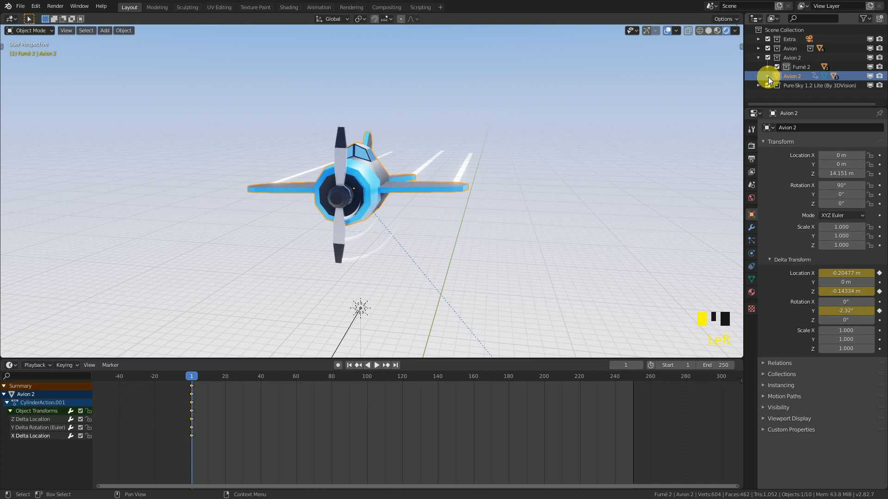
scroll(786, 76, down, 2)
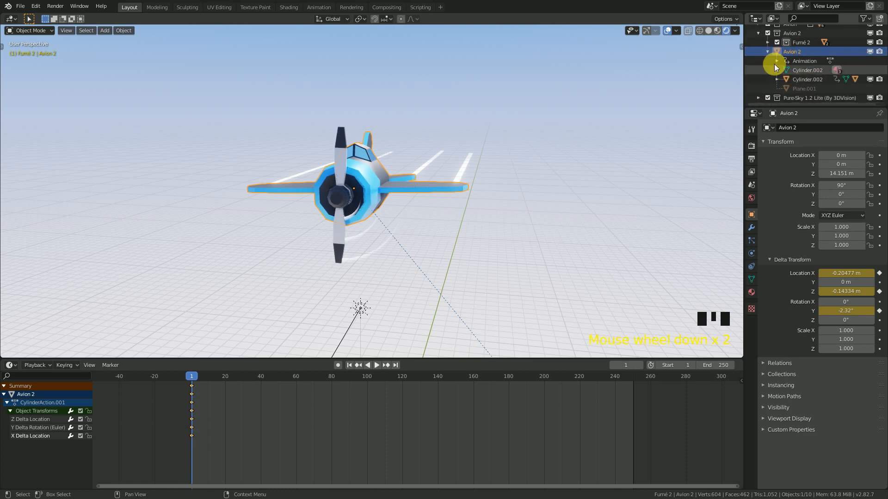
click(769, 50)
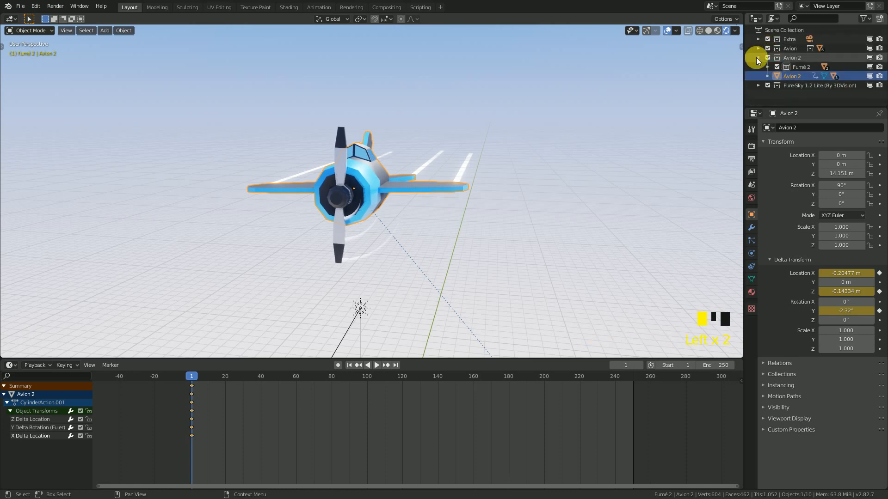
click(756, 57)
Step: Exclude the Avion 2 collection from the view layer and select the original Avion plane
scroll(402, 215, down, 3)
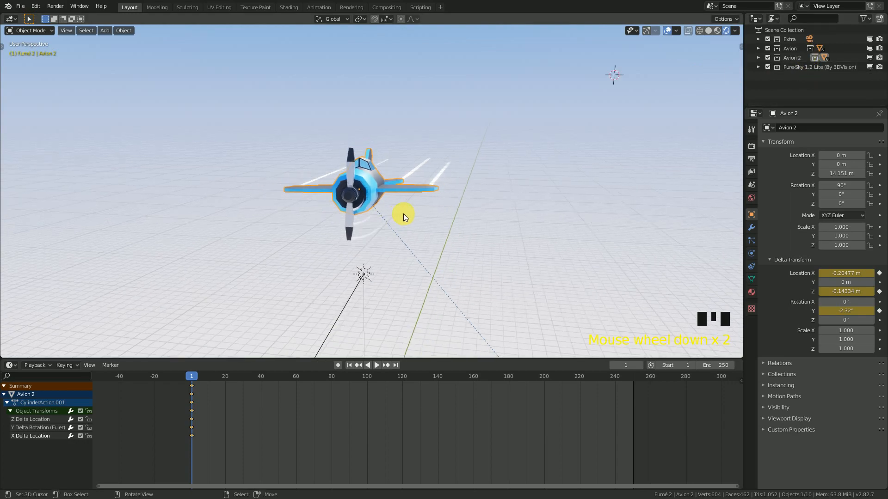
middle_drag(451, 224, 576, 201)
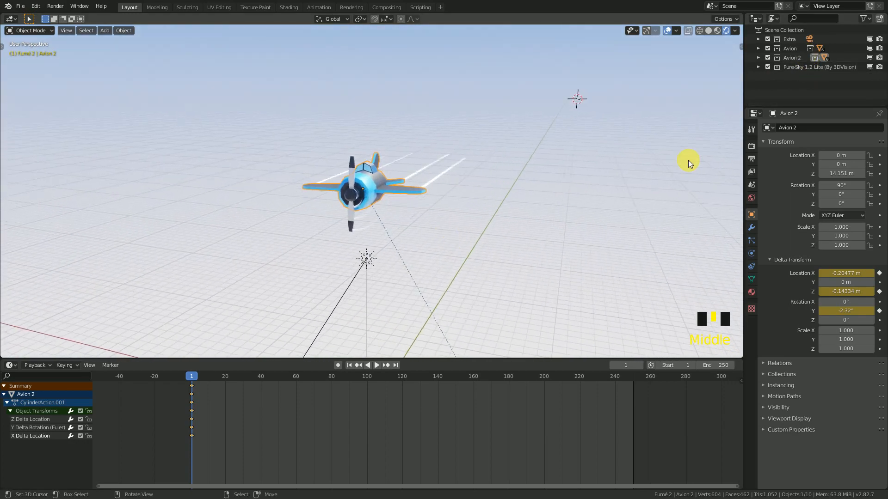
click(757, 48)
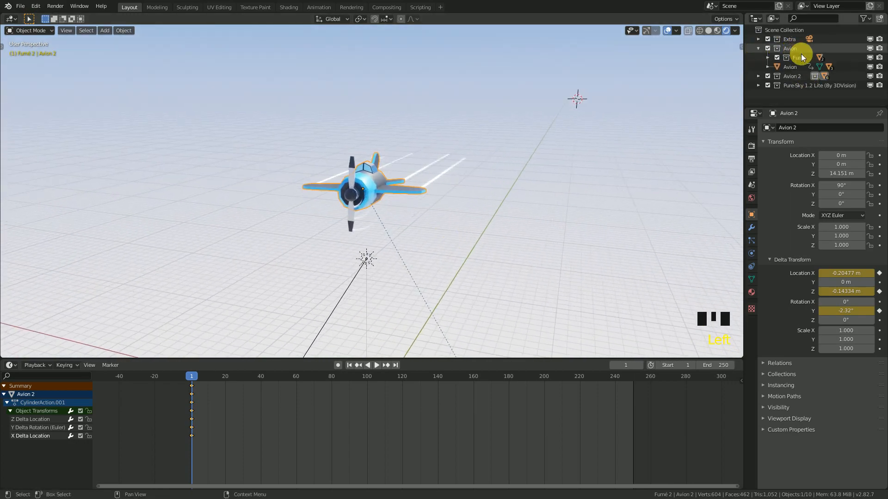
click(767, 75)
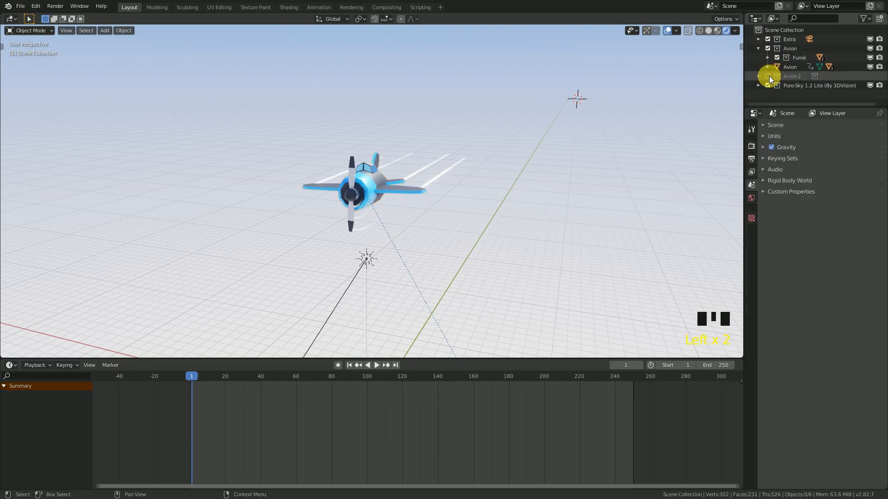
right_click(376, 175)
middle_drag(415, 175, 370, 190)
right_click(387, 177)
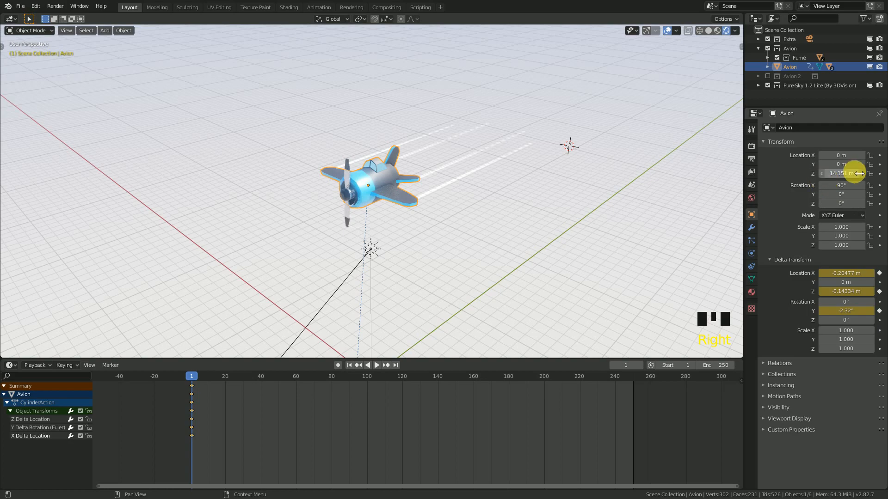
Step: Start the animation playback and set the original Avion plane's Location X to 17.36 m
key(space)
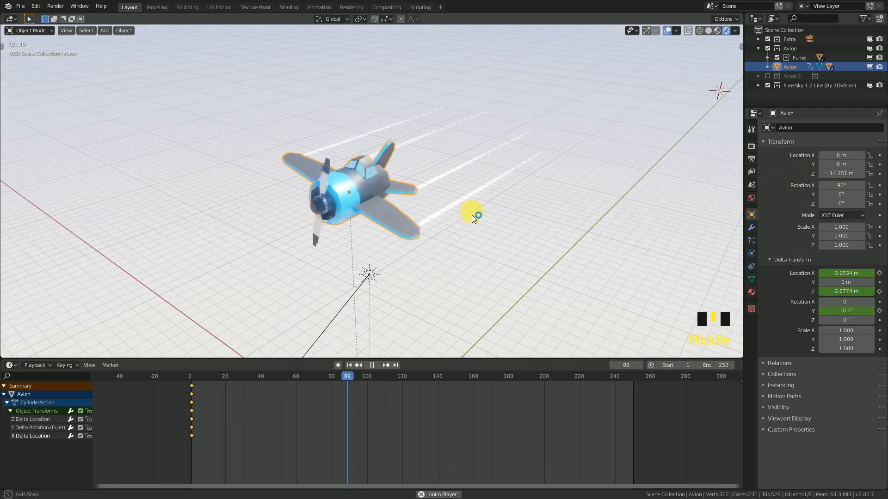
middle_drag(467, 217, 512, 199)
mouse_move(842, 163)
mouse_down()
mouse_move(855, 156)
mouse_move(847, 154)
mouse_up()
scroll(524, 198, down, 4)
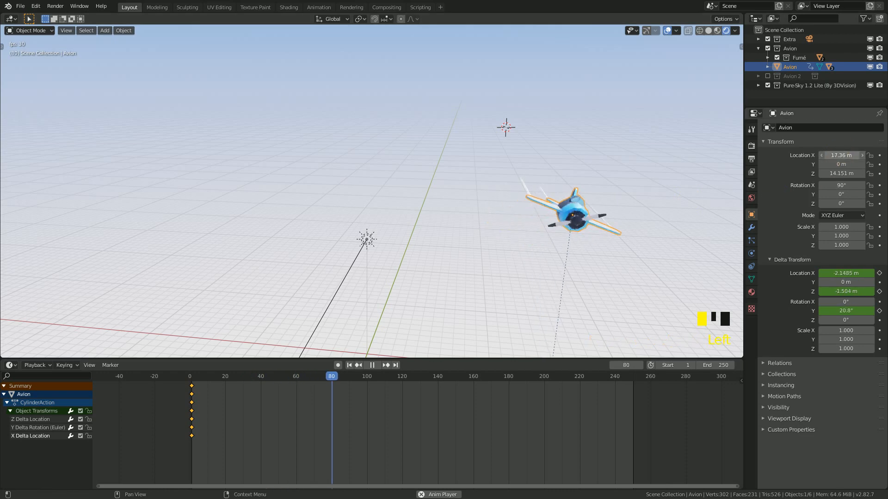
Step: Re-enable the Avion 2 collection and examine both planes flying side by side
click(758, 48)
click(768, 57)
scroll(456, 200, up, 3)
scroll(458, 202, down, 1)
mouse_move(459, 202)
middle_down()
mouse_move(423, 194)
mouse_move(460, 209)
middle_up()
scroll(455, 211, up, 2)
scroll(454, 211, down, 1)
scroll(434, 203, down, 1)
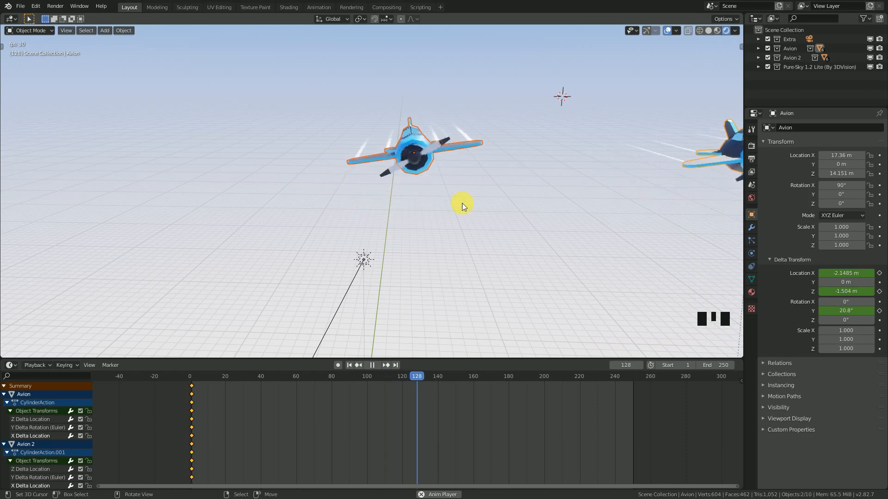
Step: Exclude the original Avion collection, stop the playback and select the Avion 2 plane
click(768, 48)
scroll(436, 251, up, 3)
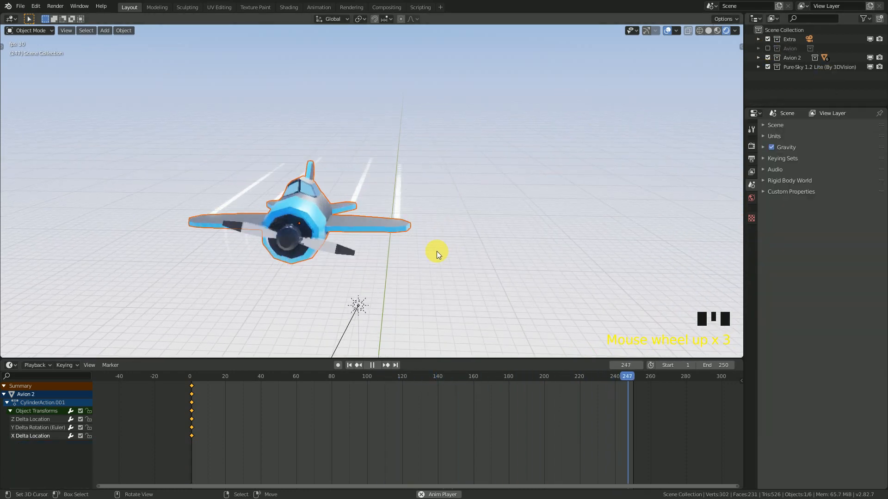
key(space)
right_click(418, 190)
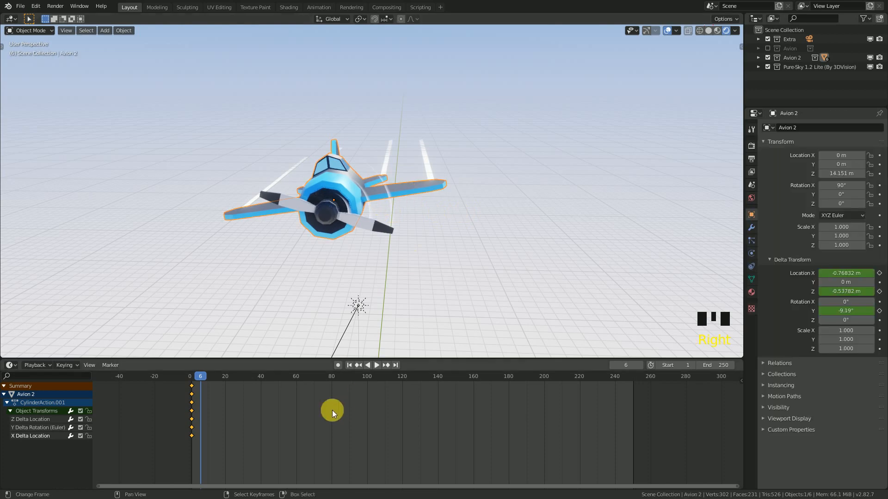
Step: Return to frame 1 and show the Avion 2 plane close up in front orthographic view
click(353, 367)
key(KP_1)
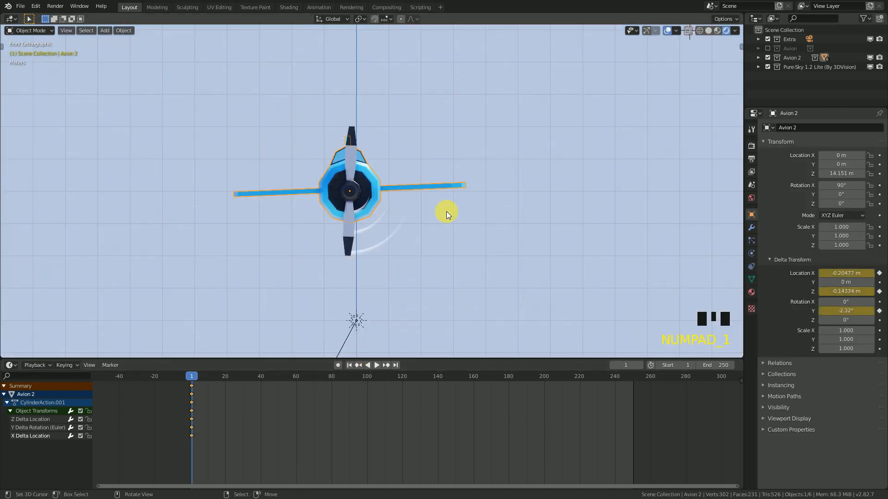
scroll(446, 211, up, 4)
shift+middle_drag(443, 217, 446, 210)
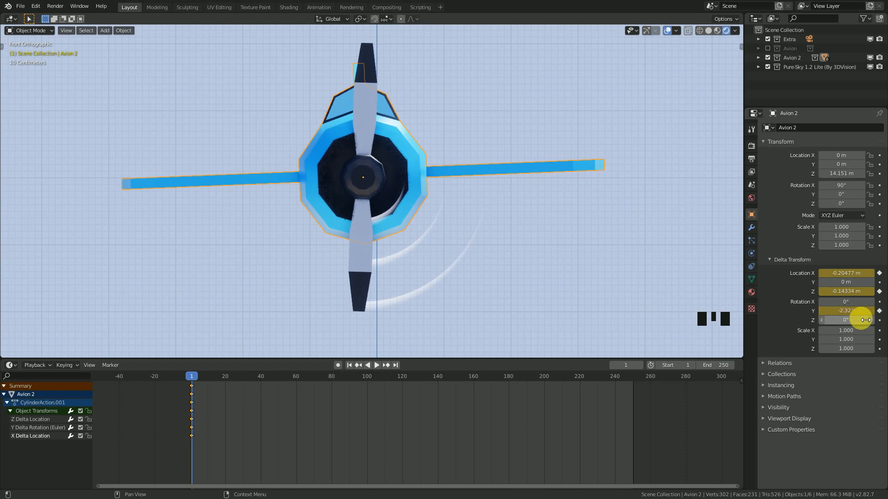
Step: Set the Avion 2 plane's Rotation Y to 2.32° so it offsets the delta rotation and levels the wings
key(Left)
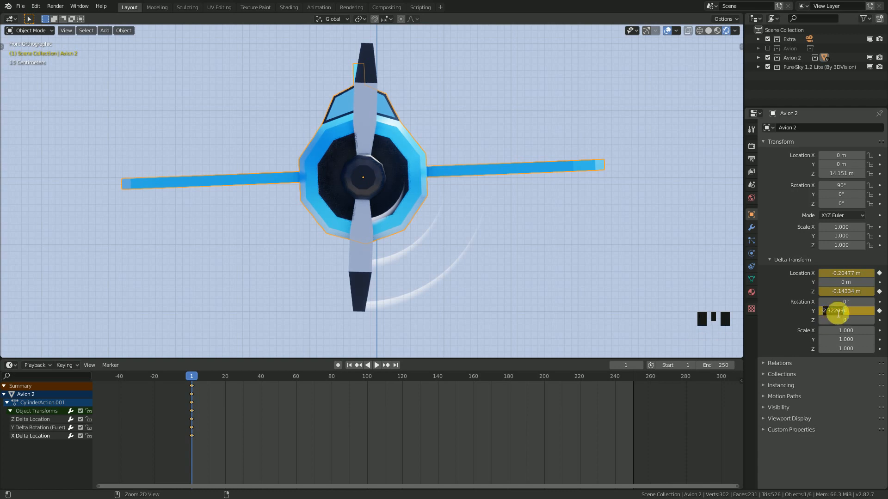
key(Return)
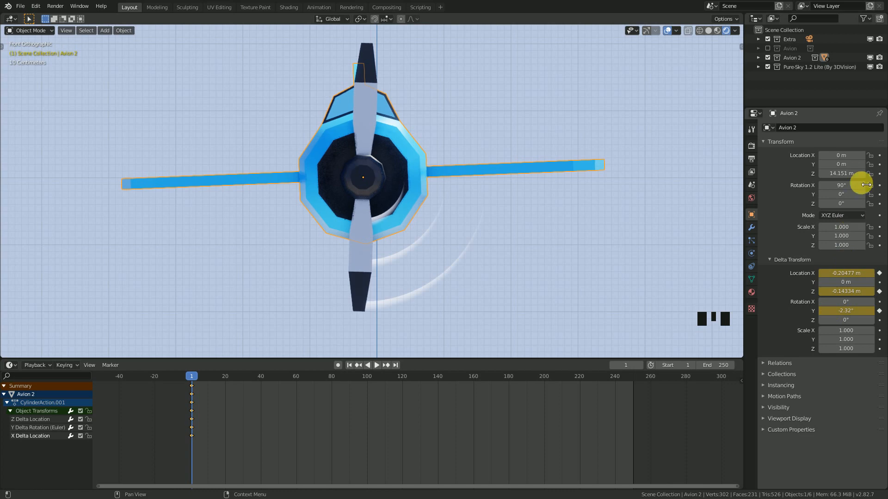
drag(837, 195, 851, 195)
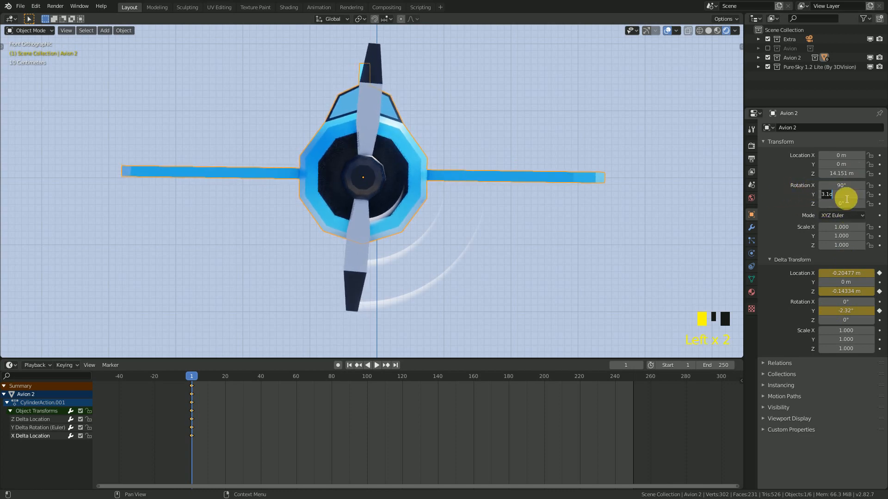
key(Return)
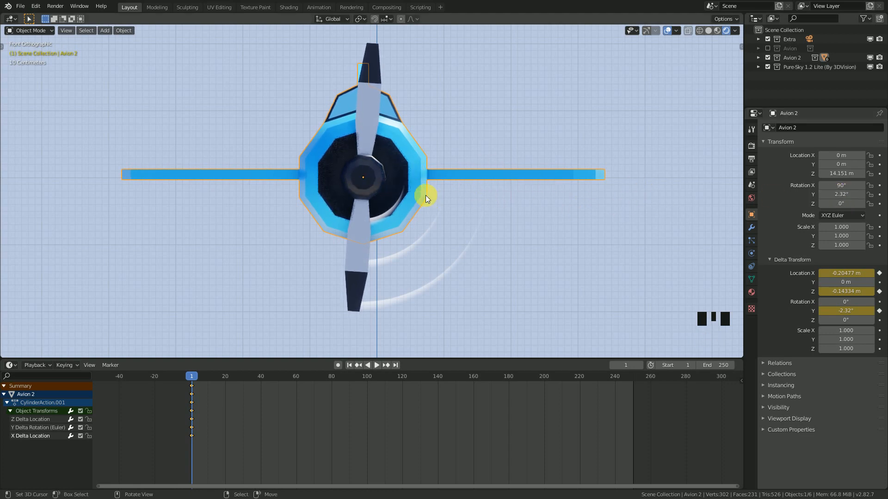
Step: Duplicate the Avion 2 plane together with its propeller and propeller circle, placing the copies 3.2 m away along X
scroll(415, 121, down, 1)
middle_drag(401, 151, 633, 55)
scroll(412, 215, up, 2)
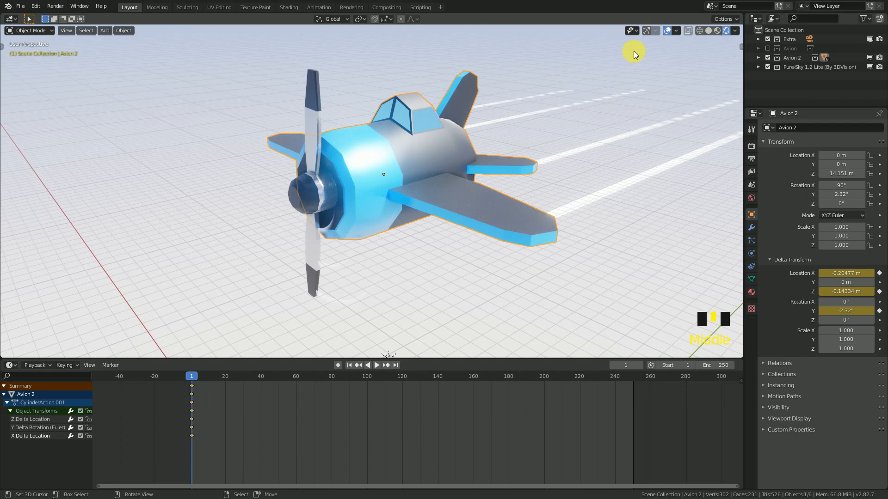
middle_drag(361, 245, 369, 209)
right_click(401, 232)
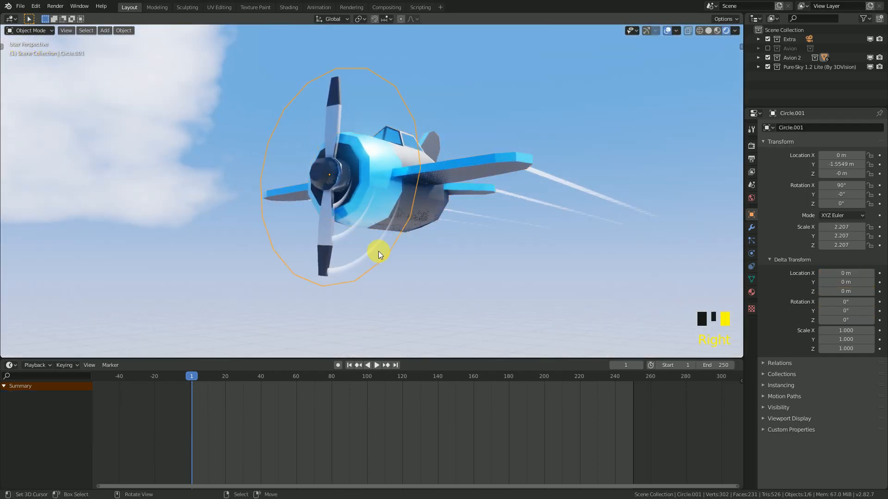
right_click(365, 93)
middle_drag(365, 94, 394, 207)
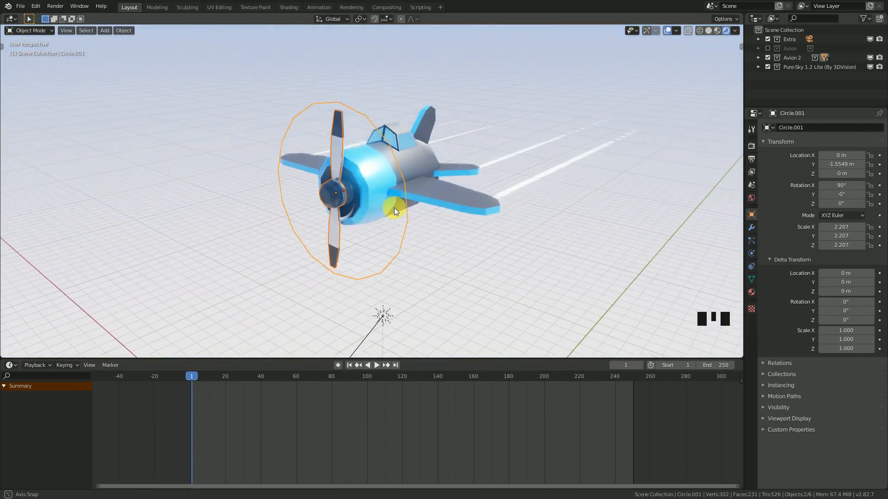
shift+right_click(425, 162)
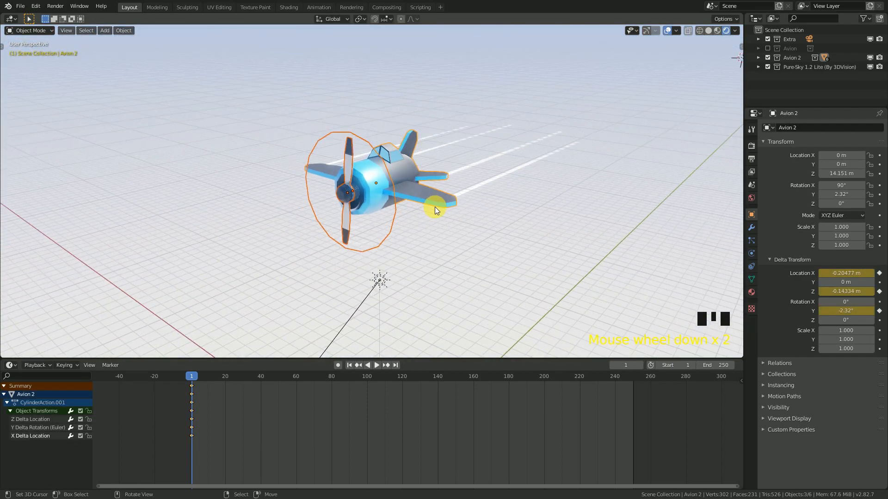
key(KP_7)
scroll(421, 209, up, 2)
scroll(421, 208, up, 2)
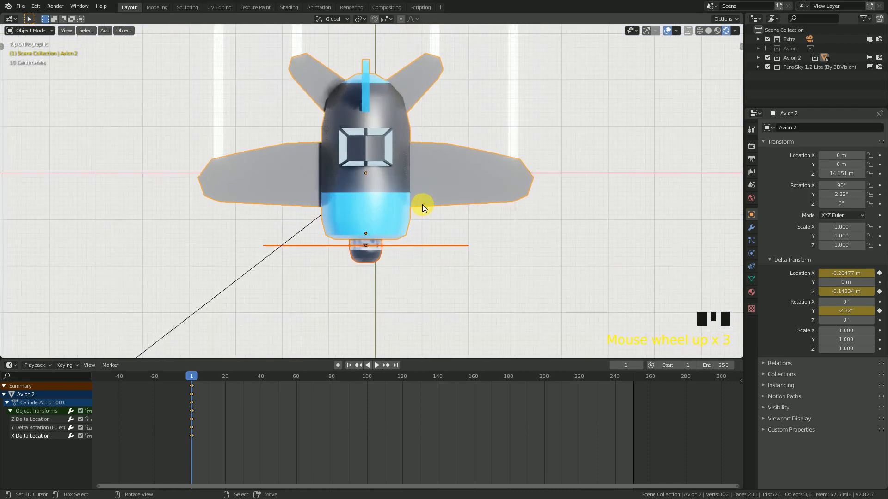
key(shift+d)
key(x)
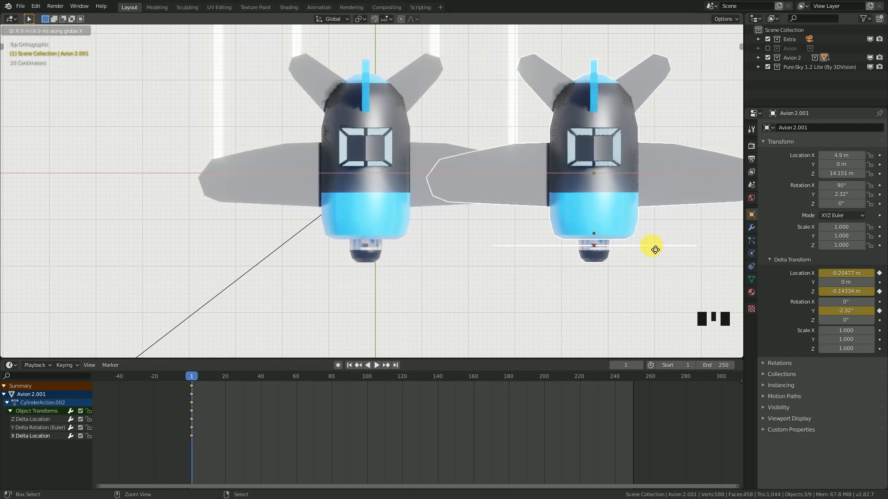
click(573, 248)
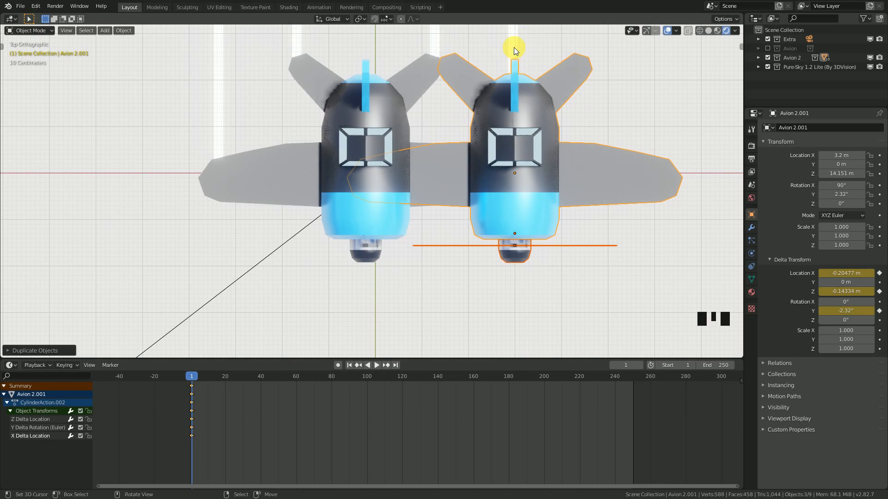
Step: Delete the linked wing and tail geometry from the duplicated plane's mesh, keeping the fuselage and cockpit
scroll(541, 168, down, 3)
mouse_move(535, 212)
middle_down()
mouse_move(514, 133)
mouse_move(486, 138)
mouse_move(513, 267)
mouse_move(531, 249)
mouse_move(531, 214)
mouse_move(531, 227)
middle_up()
key(Tab)
right_click(547, 251)
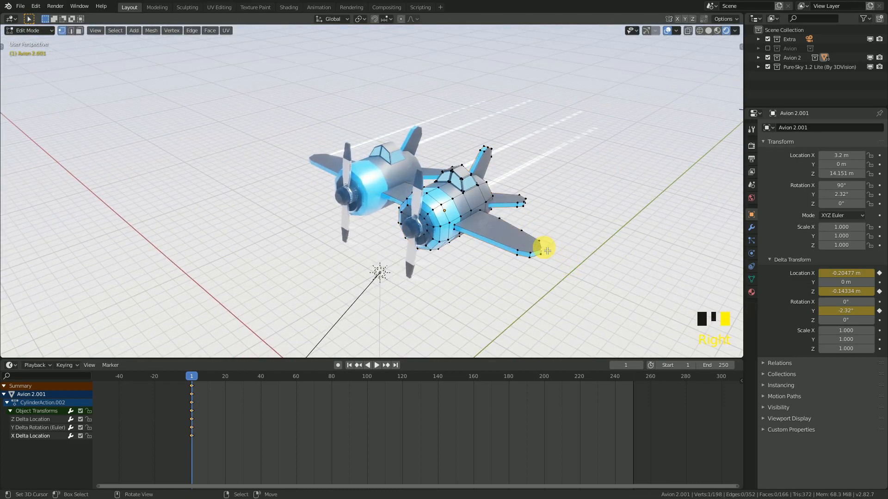
key(l)
middle_drag(531, 201, 377, 215)
key(l)
middle_drag(449, 213, 504, 148)
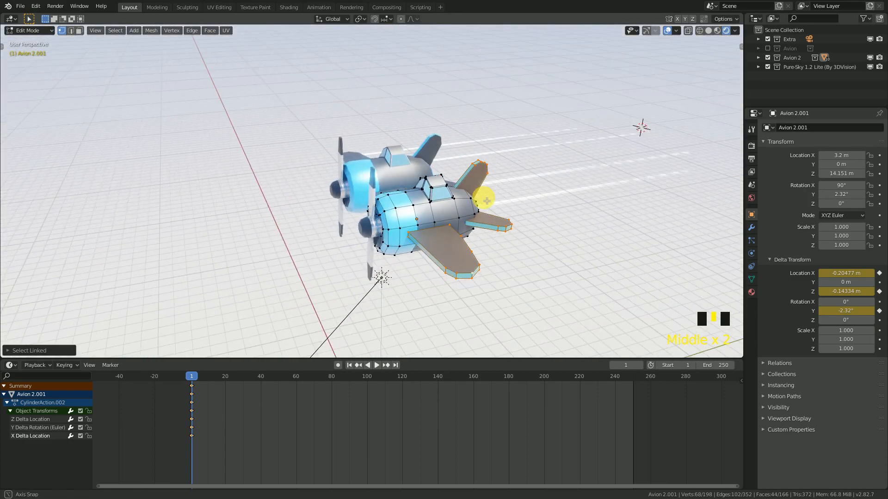
key(x)
click(507, 190)
Step: Delete the duplicated fuselage's face ring around the cockpit, including the whole canopy
middle_drag(486, 258, 508, 236)
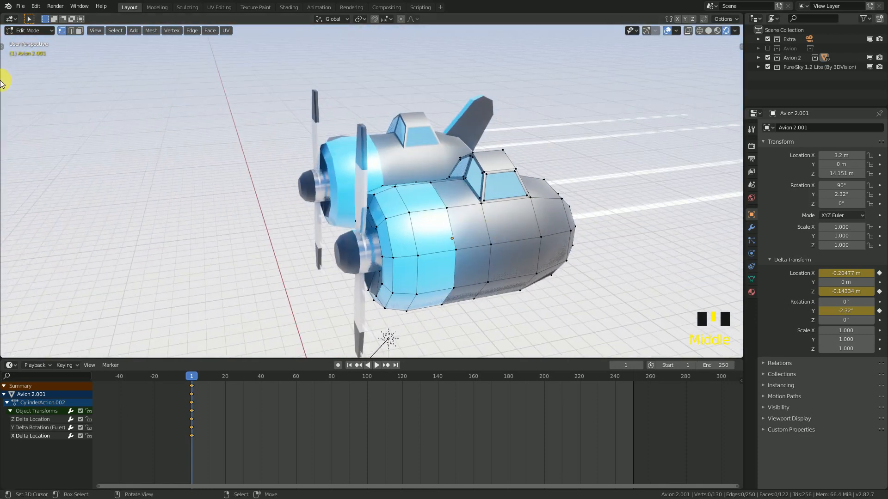
click(80, 32)
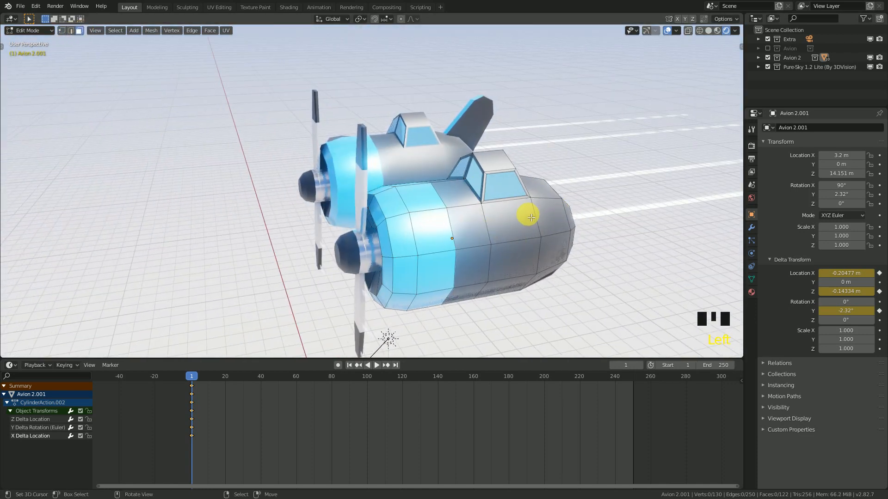
alt+right_click(529, 215)
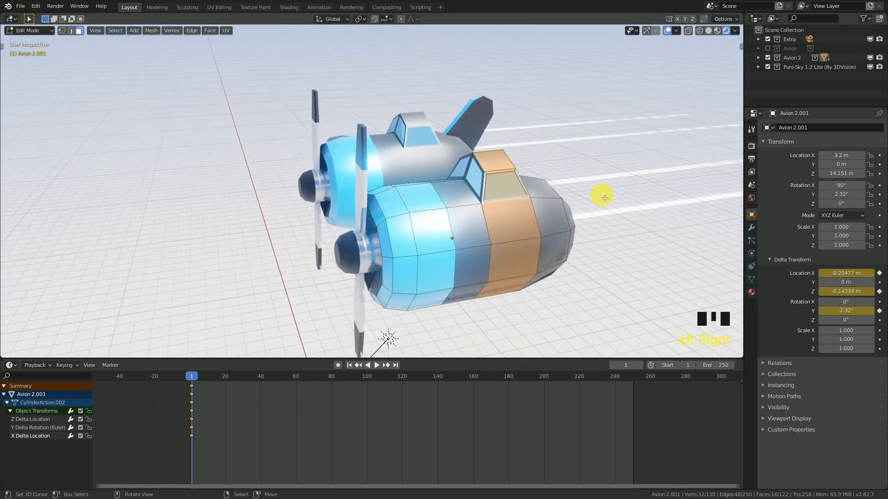
key(ctrl+KP_Add)
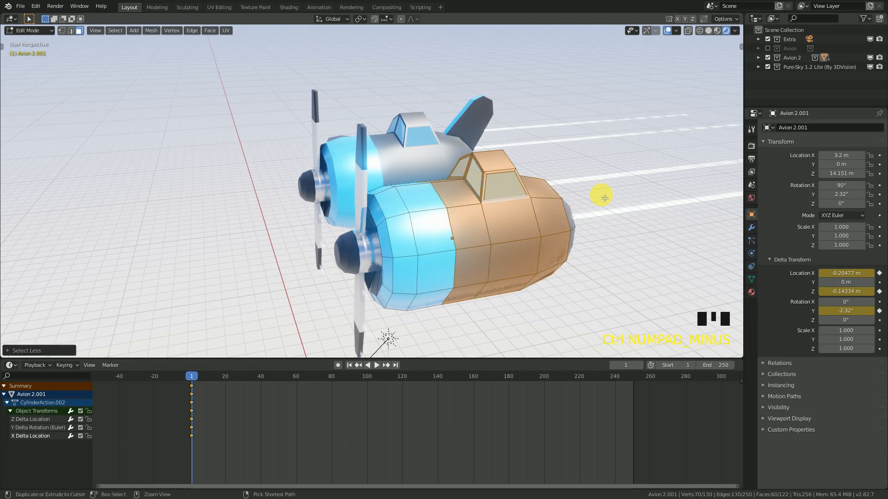
key(ctrl+KP_Subtract)
key(ctrl+KP_Subtract)
key(x)
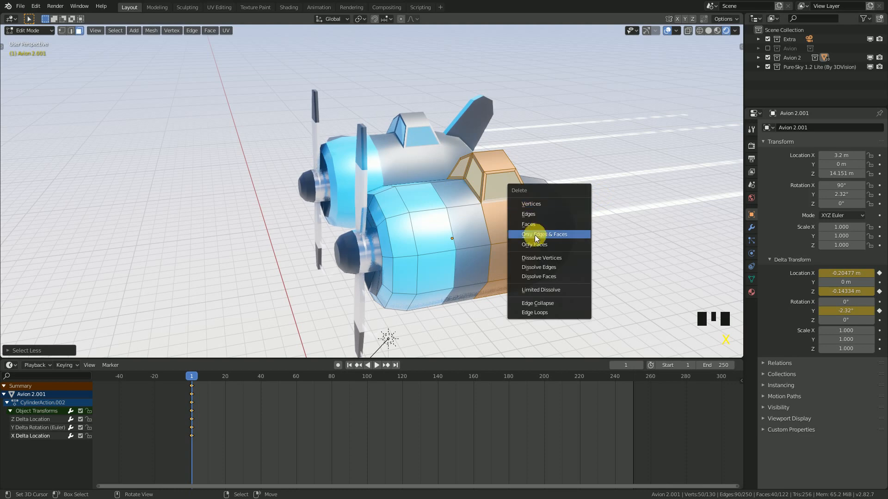
click(540, 228)
middle_drag(540, 228, 315, 163)
Step: Bridge the two open edge loops of the duplicated fuselage to close the gap, and return to Object Mode
click(62, 30)
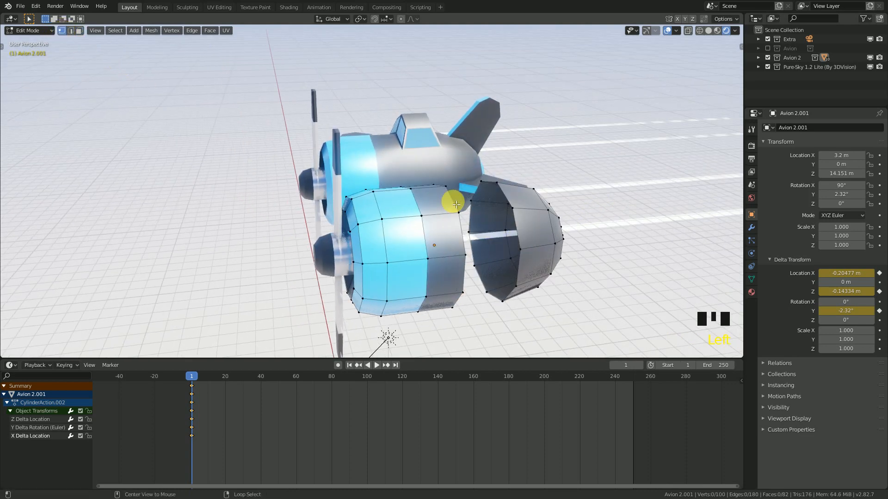
alt+shift+right_click(512, 201)
key(ctrl+e)
click(518, 204)
key(Tab)
scroll(512, 200, down, 3)
middle_drag(444, 227, 534, 237)
scroll(522, 224, up, 2)
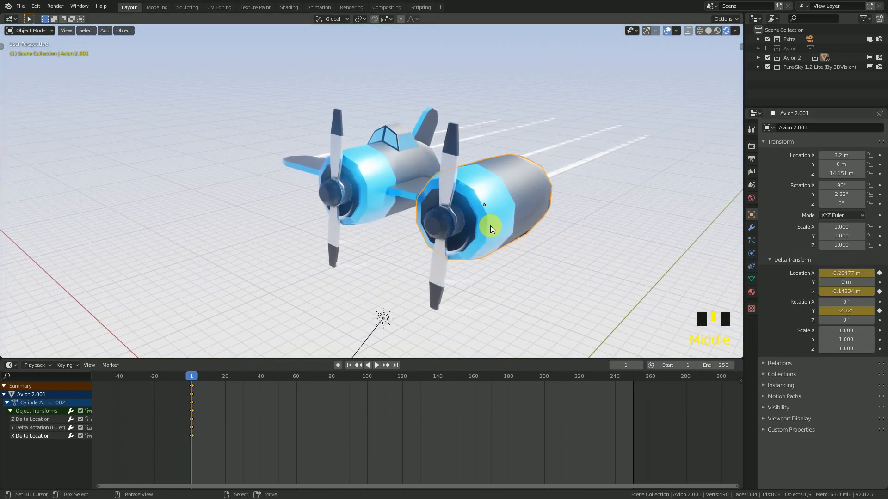
middle_drag(518, 231, 557, 221)
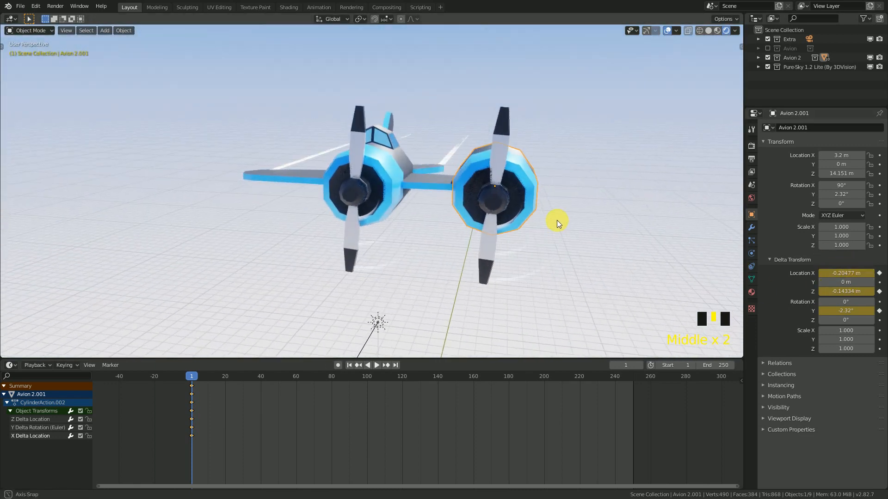
Step: Delete the Delta Location and Delta Rotation Y keyframes from the duplicated fuselage
right_click(852, 275)
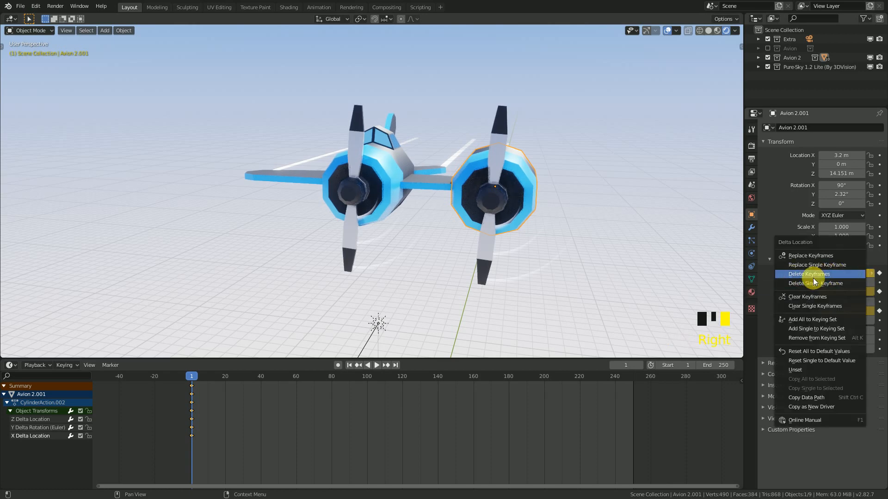
click(840, 274)
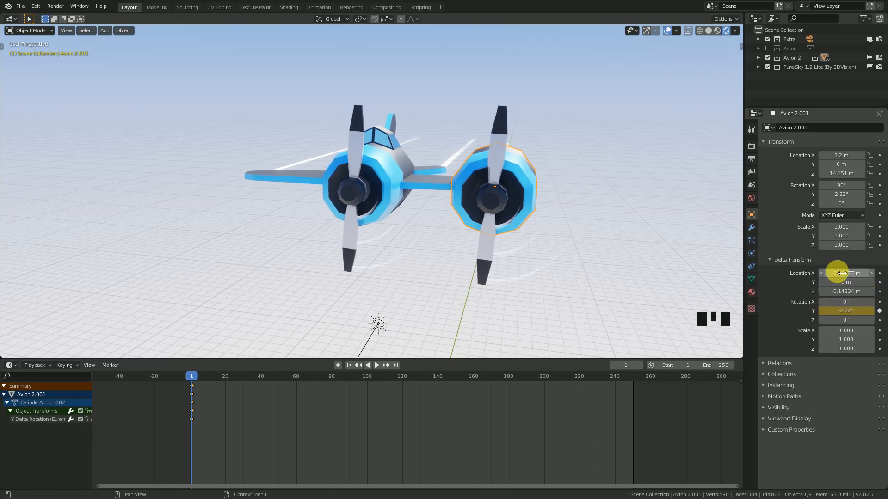
right_click(852, 311)
click(851, 309)
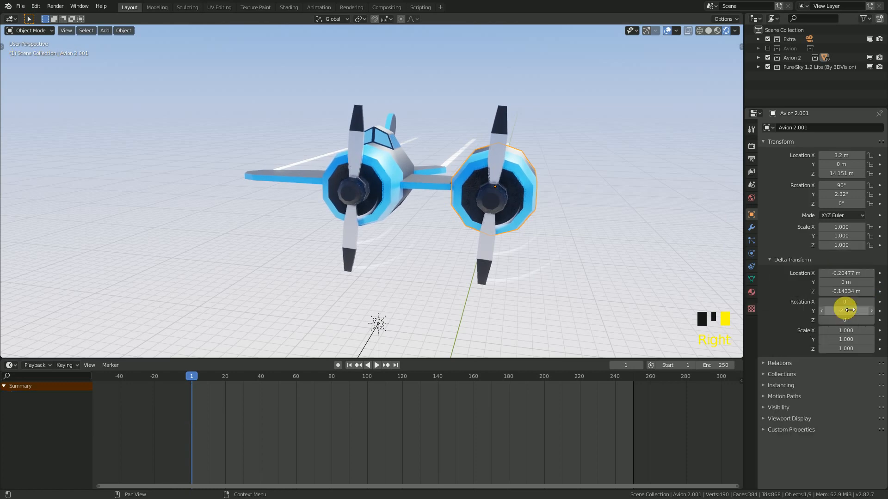
Step: Parent the duplicated fuselage to the Avion 2 plane with the Object (Keep Transform) option
middle_drag(559, 250, 497, 277)
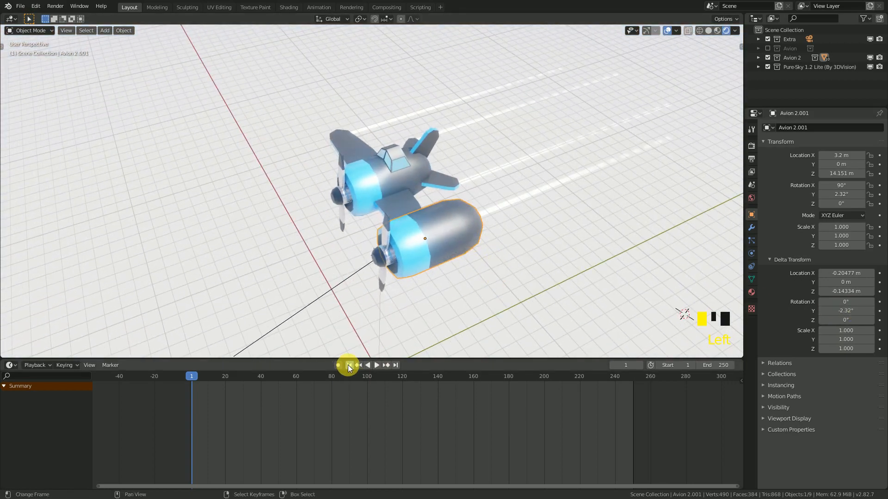
mouse_move(440, 220)
middle_down()
mouse_move(442, 254)
mouse_move(446, 232)
middle_up()
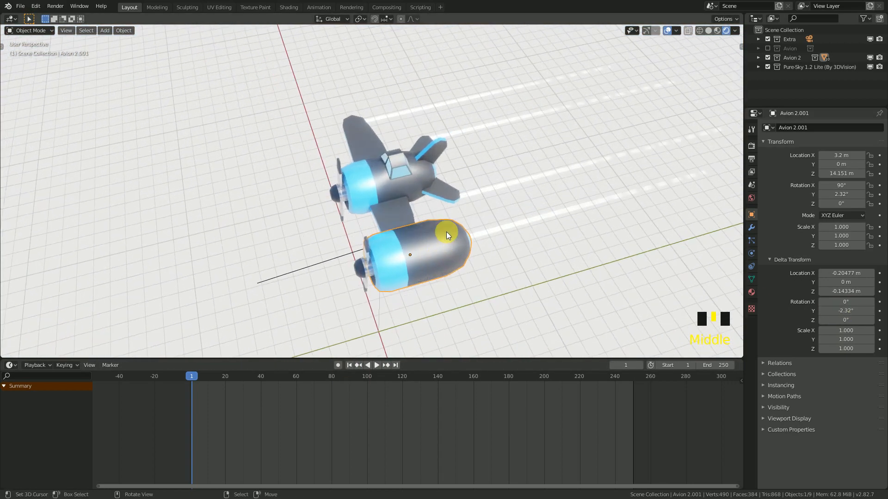
shift+right_click(393, 208)
shift+right_click(393, 208)
right_click(423, 234)
shift+right_click(399, 208)
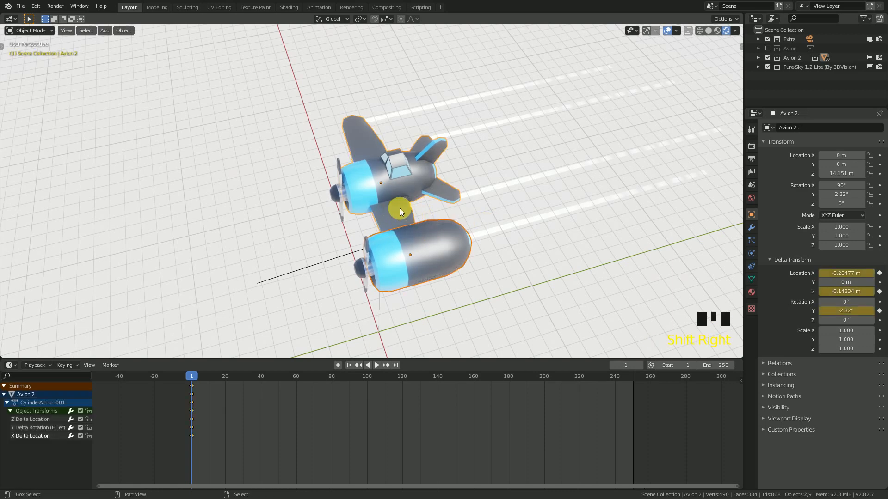
key(ctrl+p)
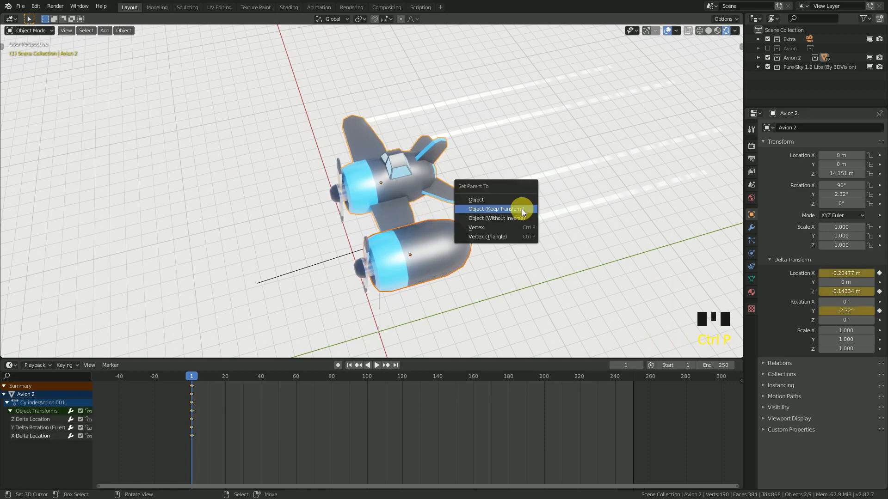
click(522, 209)
Step: Scale the duplicated engine body Avion 2.001 uniformly to 0.45
right_click(430, 232)
middle_drag(432, 230, 584, 223)
scroll(580, 227, up, 3)
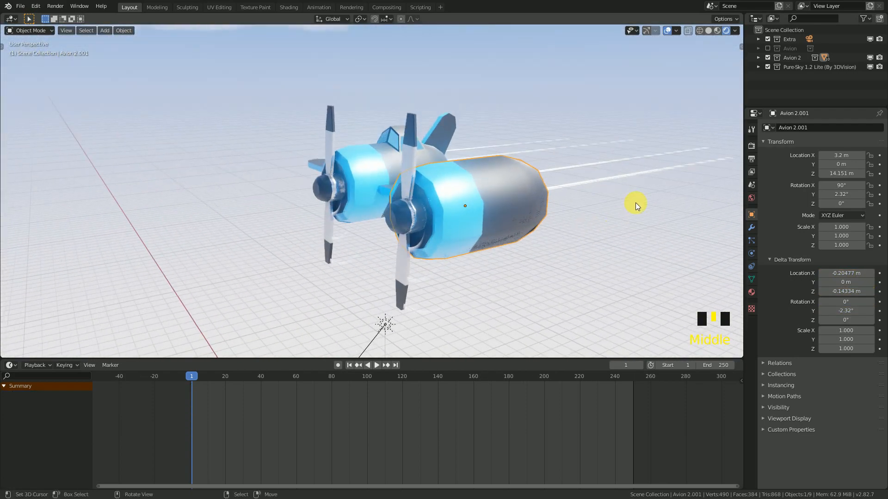
text(s.45)
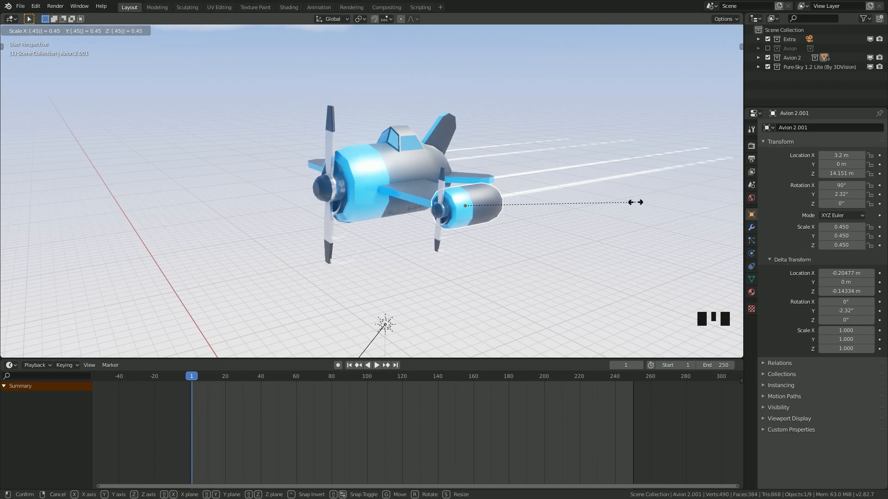
key(Return)
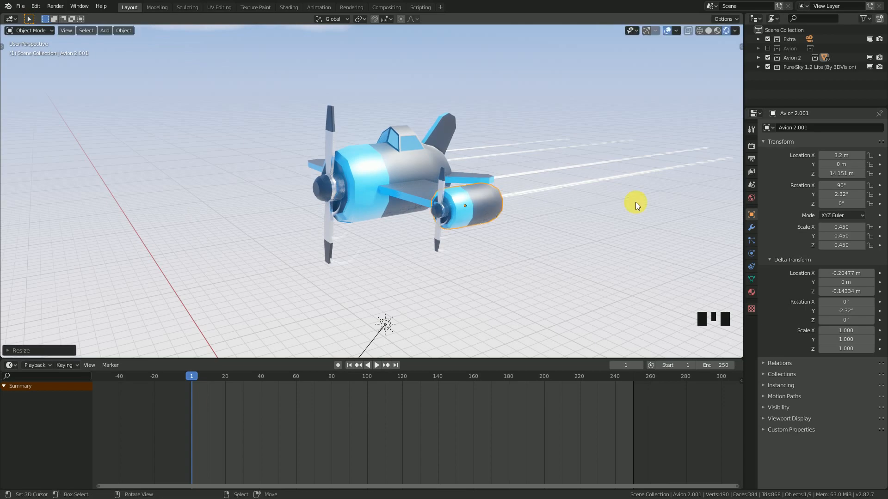
Step: Move the small engine along X in top view onto the plane's wing, to Location X 2.6 m
middle_drag(501, 267, 482, 276)
key(KP_7)
scroll(568, 244, up, 3)
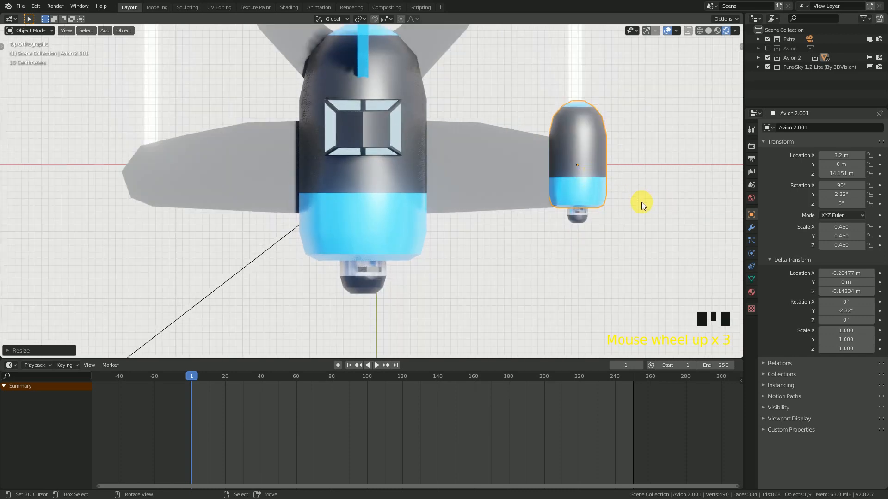
key(g)
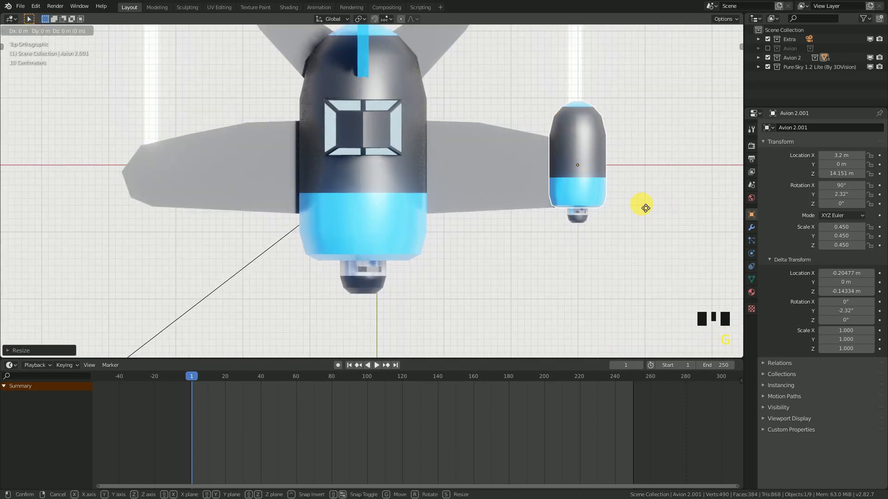
key(x)
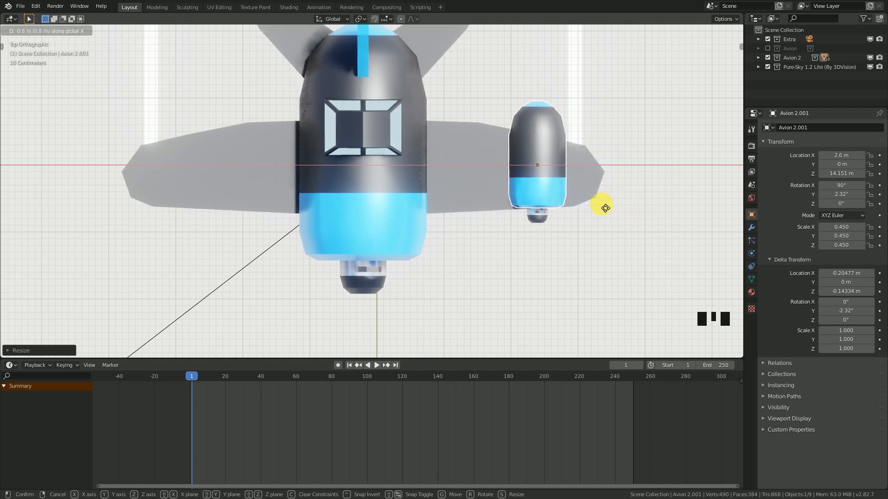
click(605, 209)
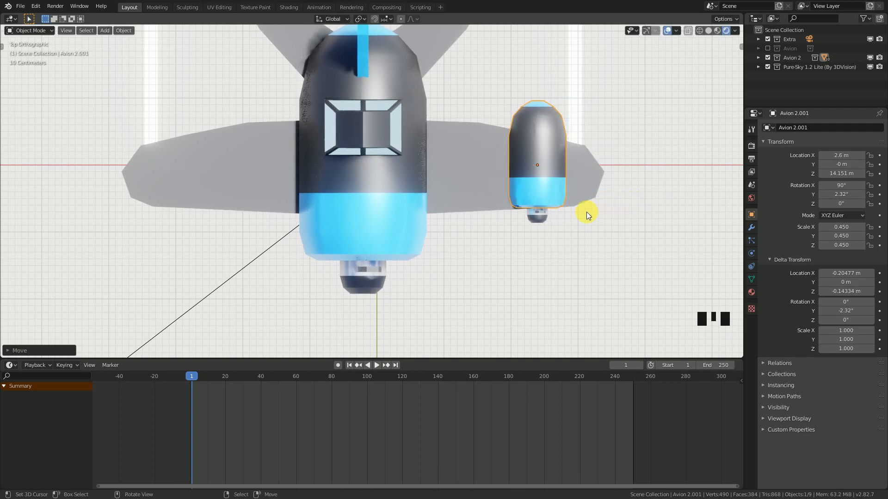
Step: Move the small engine forward along the Y axis to Location Y -0.28285 m
key(g)
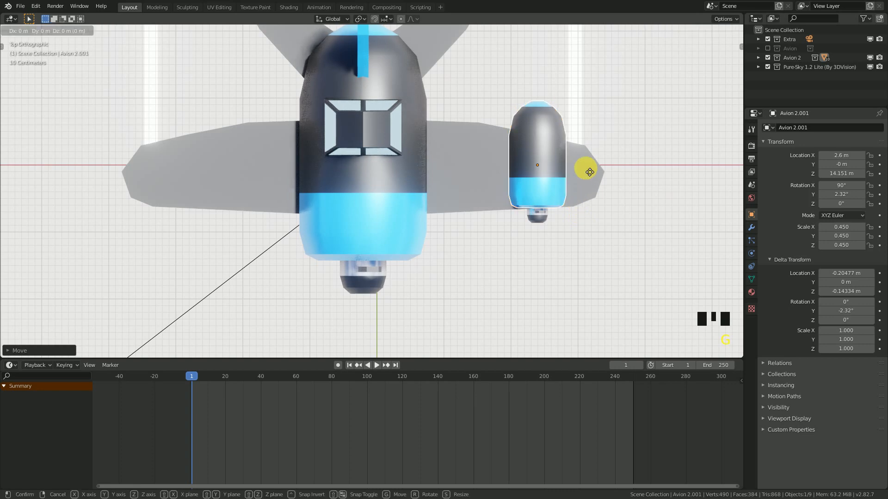
key(x)
key(y)
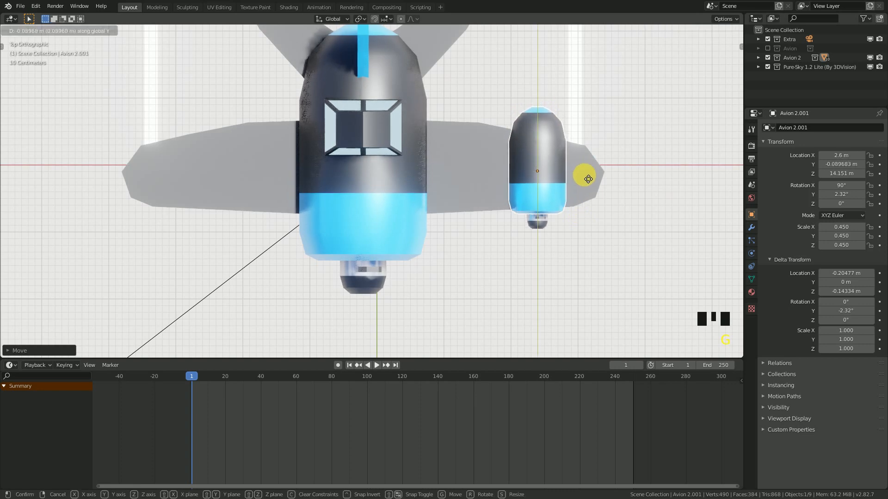
click(585, 187)
Step: Lower the small engine along the Z axis beneath the wing, to Location Z 13.733 m
middle_drag(585, 187, 554, 190)
scroll(554, 190, up, 1)
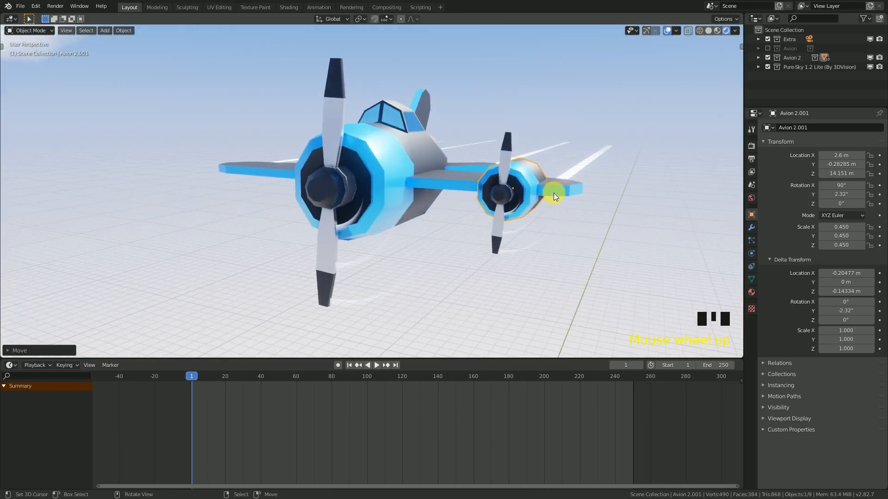
key(g)
key(z)
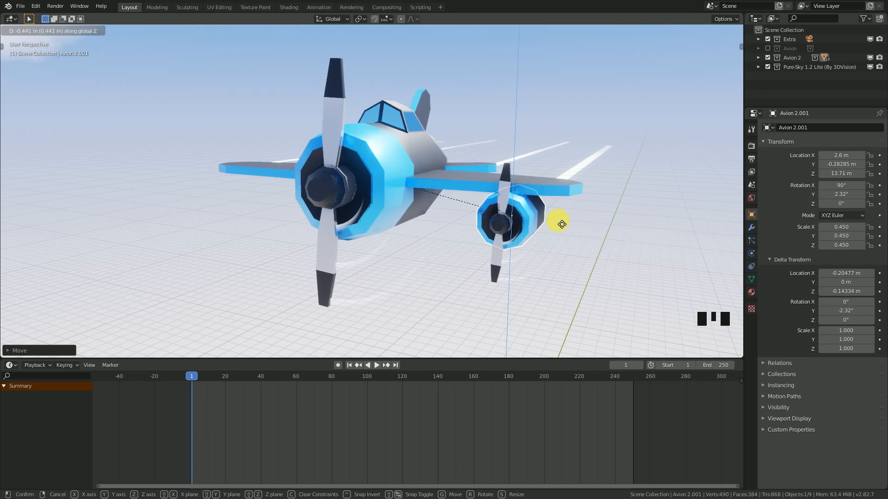
click(558, 219)
Step: Save the file and enlarge the 3D viewport by shrinking the timeline area
middle_drag(559, 219, 406, 232)
scroll(544, 245, up, 2)
key(ctrl+s)
scroll(471, 249, down, 2)
scroll(462, 262, up, 3)
drag(463, 360, 462, 422)
Step: Inspect the plane in Solid and Material Preview shading, ending in Rendered shading
click(711, 33)
click(718, 31)
scroll(467, 218, down, 1)
mouse_move(467, 218)
middle_down()
mouse_move(490, 273)
mouse_move(504, 259)
middle_up()
click(727, 31)
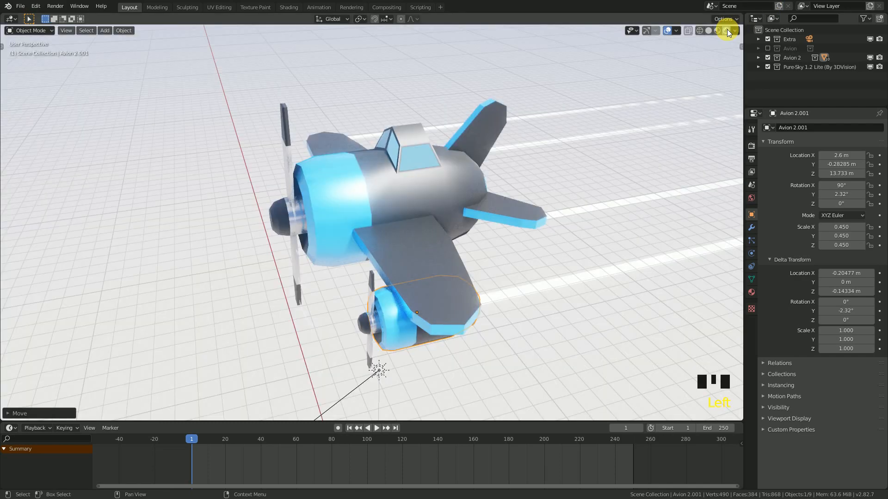
Step: Play the animation to check the wing engine's propeller, and return to the first frame
mouse_move(374, 307)
middle_down()
mouse_move(401, 262)
mouse_move(432, 258)
mouse_move(450, 277)
mouse_move(418, 302)
mouse_move(425, 296)
middle_up()
key(space)
middle_drag(525, 252, 470, 290)
key(space)
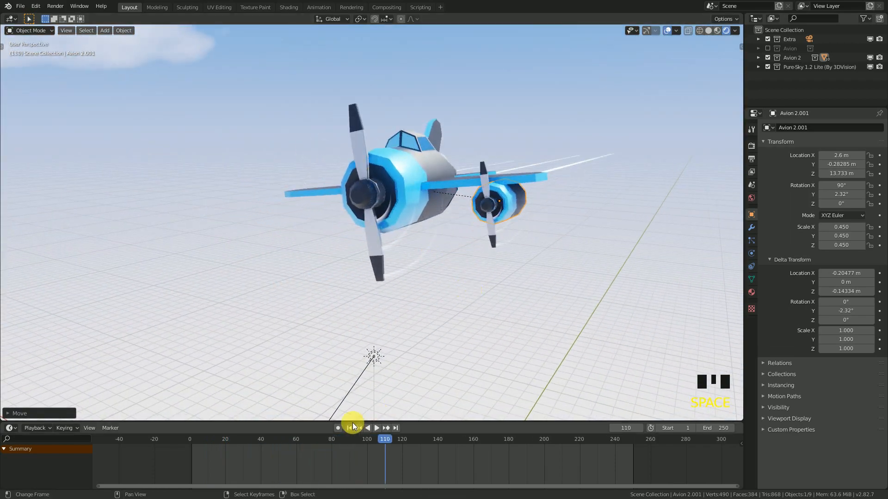
click(350, 427)
Step: Select the small engine body together with its two propeller parts
middle_drag(430, 312, 314, 115)
key(KP_1)
scroll(486, 282, up, 3)
scroll(315, 115, up, 2)
middle_drag(354, 266, 410, 235)
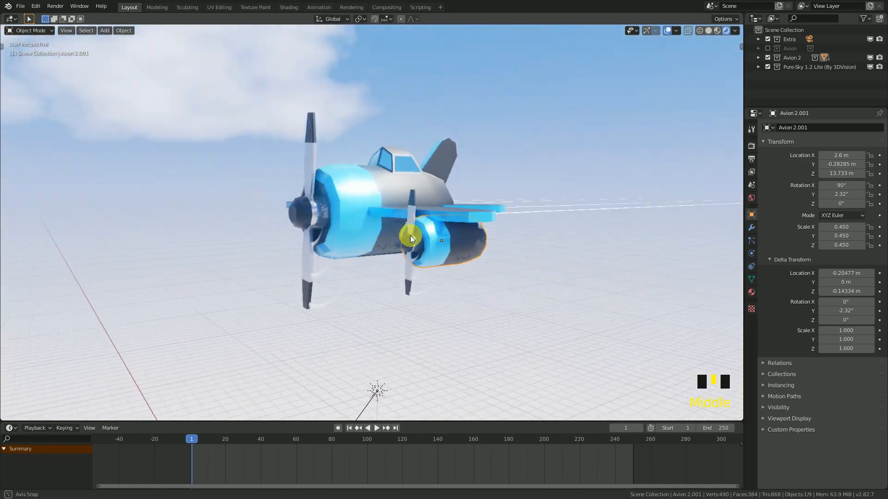
right_click(420, 289)
scroll(420, 290, up, 2)
shift+right_click(427, 256)
shift+right_click(533, 261)
Step: Check the engine's placement from the front with the viewport overlays hidden, ending with overlays shown
middle_drag(498, 286, 575, 243)
click(666, 30)
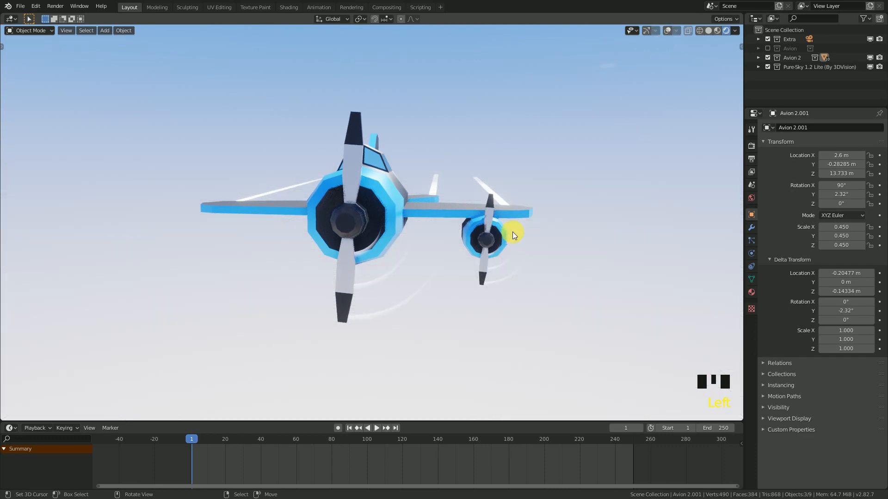
key(KP_1)
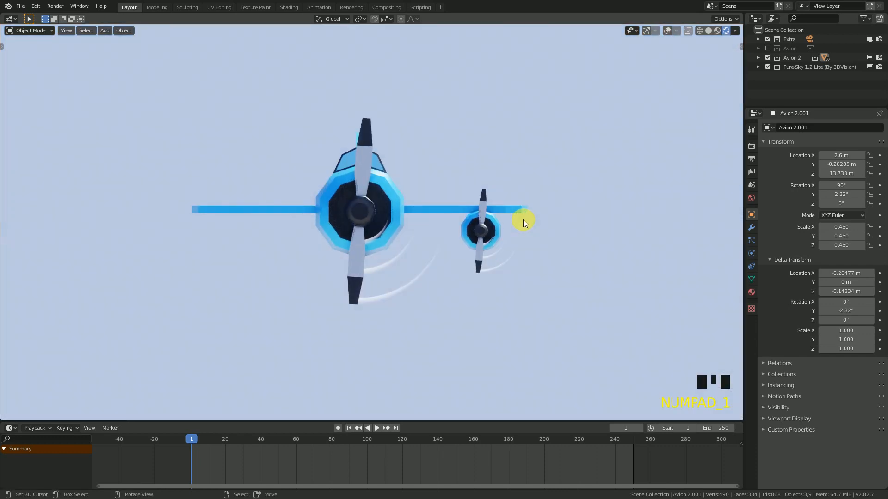
middle_drag(467, 321, 415, 296)
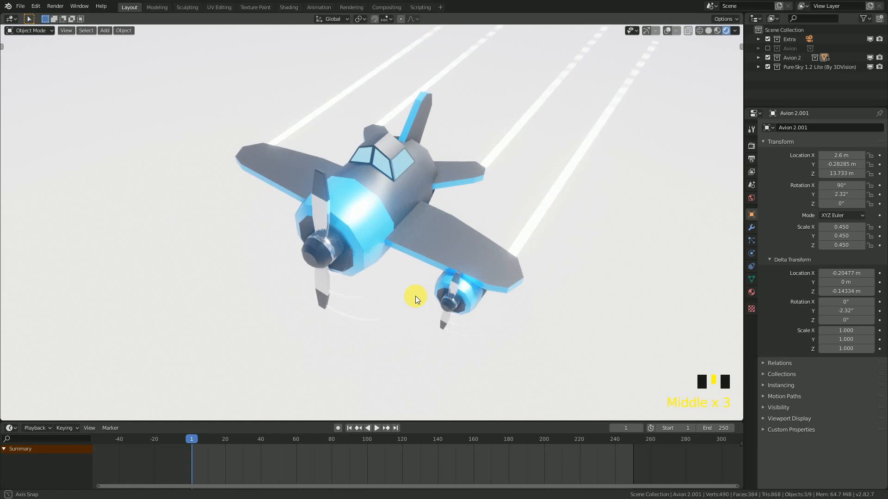
click(667, 31)
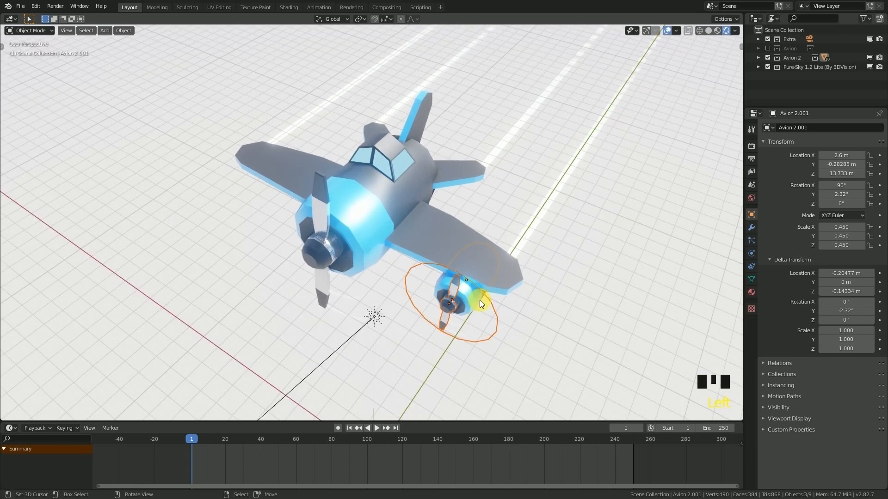
Step: Move the selected engine and its propeller parts along X toward the fuselage, to Location X 2.2 m
key(KP_7)
scroll(506, 295, up, 2)
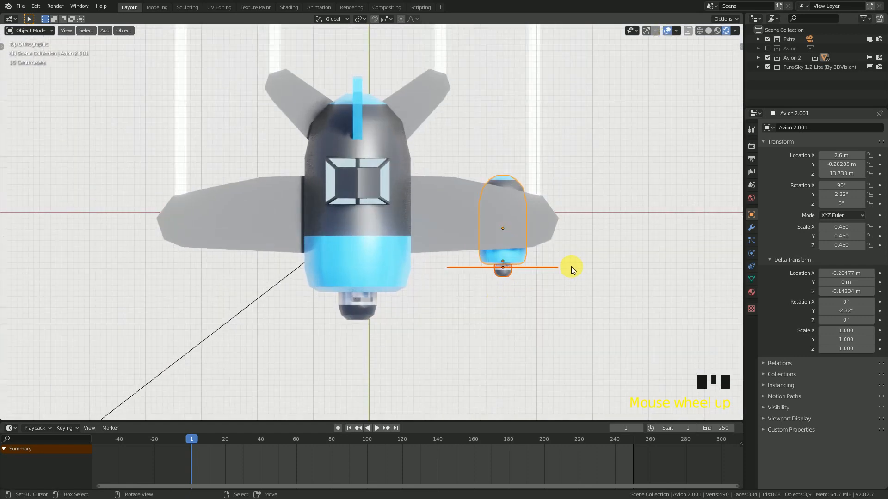
scroll(561, 249, up, 1)
key(g)
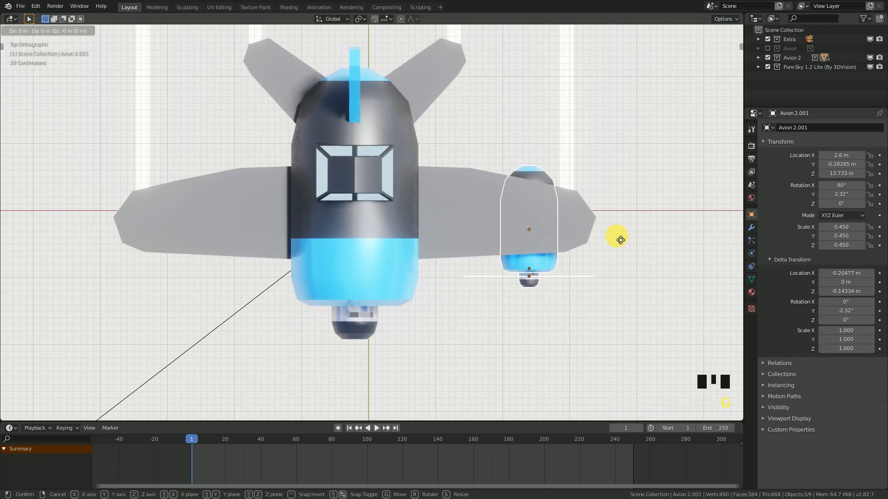
click(591, 242)
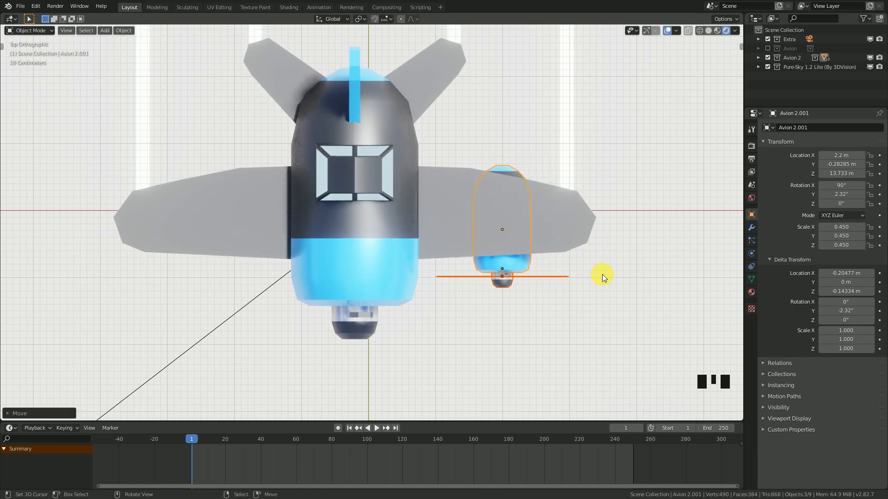
Step: Duplicate the engine with its propeller parts and move the copy -4.5 m along X onto the opposite wing
key(shift+d)
key(x)
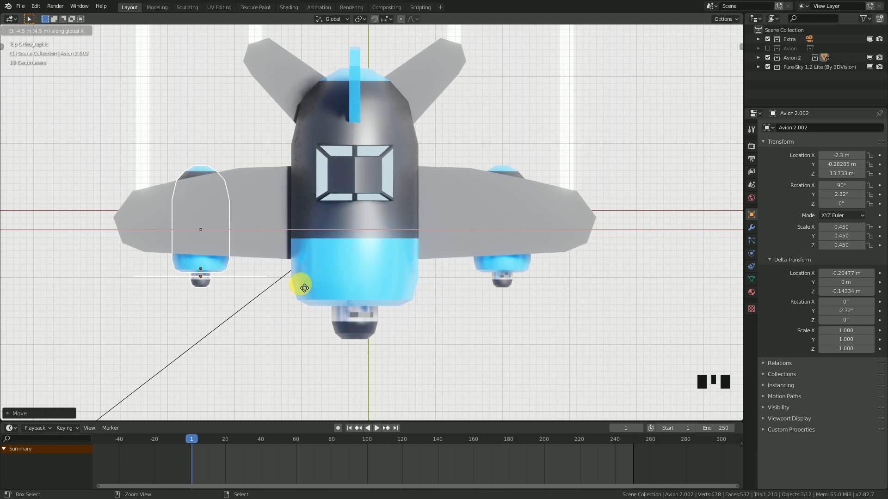
click(304, 288)
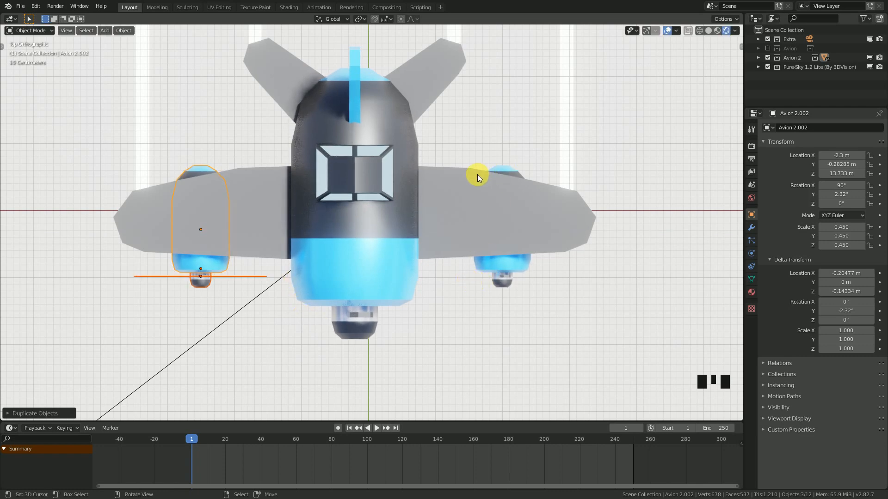
Step: Set the Location X of the duplicated engine body Avion 2.002 to -2.2 m, mirroring the original engine
right_click(176, 259)
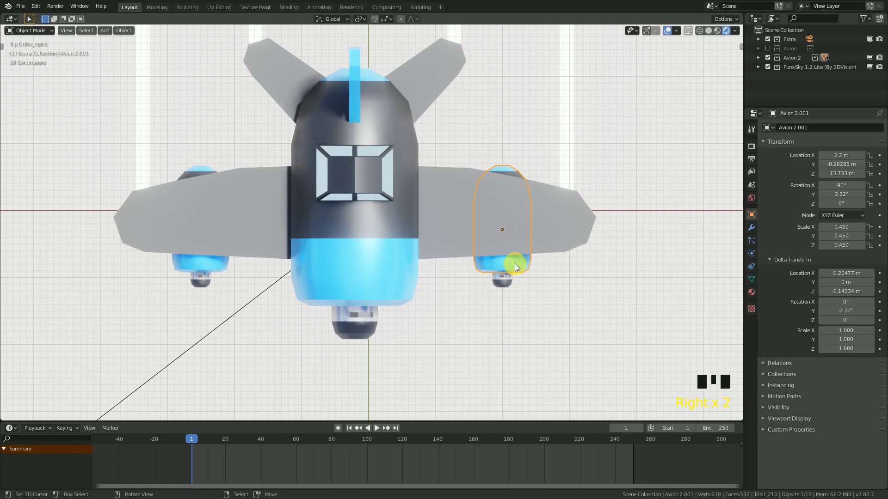
click(837, 156)
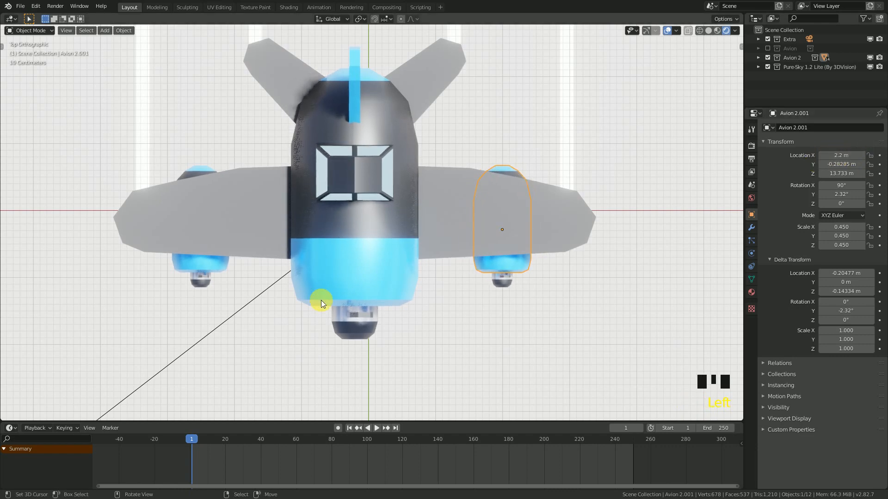
right_click(212, 260)
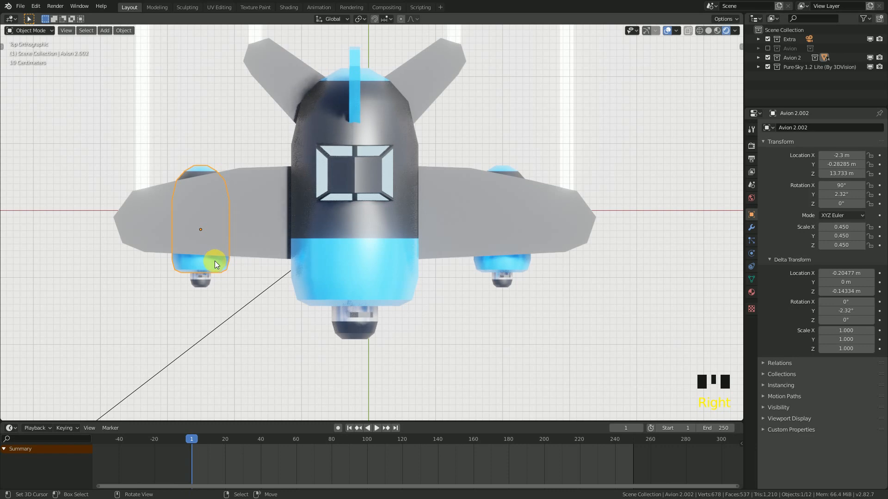
click(841, 156)
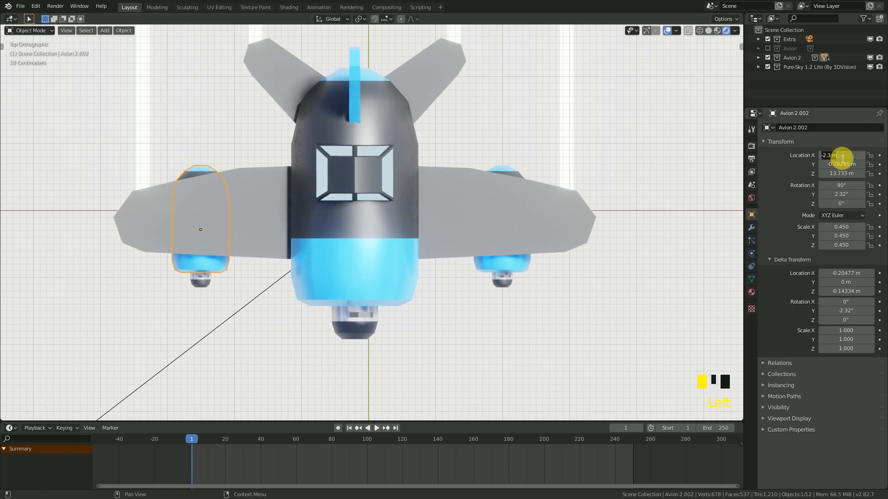
text(-2.2)
key(Return)
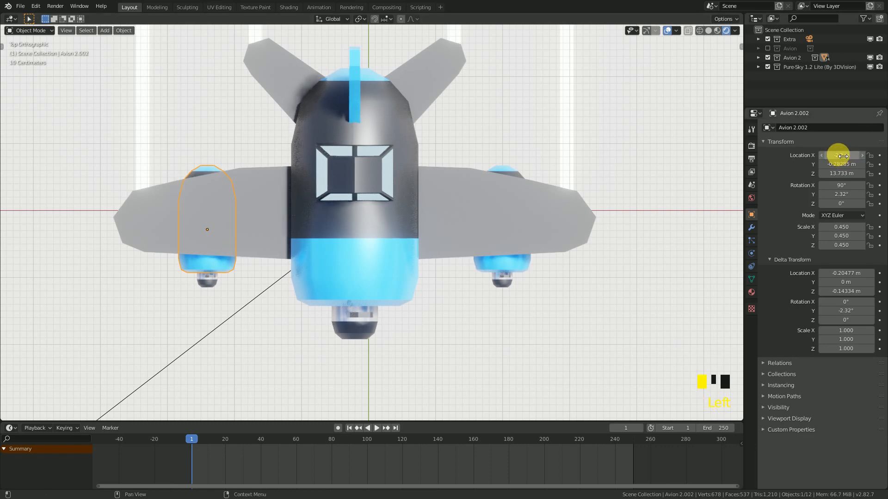
Step: Hide the viewport overlays and play the animation to check the twin wing engines
middle_drag(358, 240, 650, 73)
scroll(514, 255, down, 1)
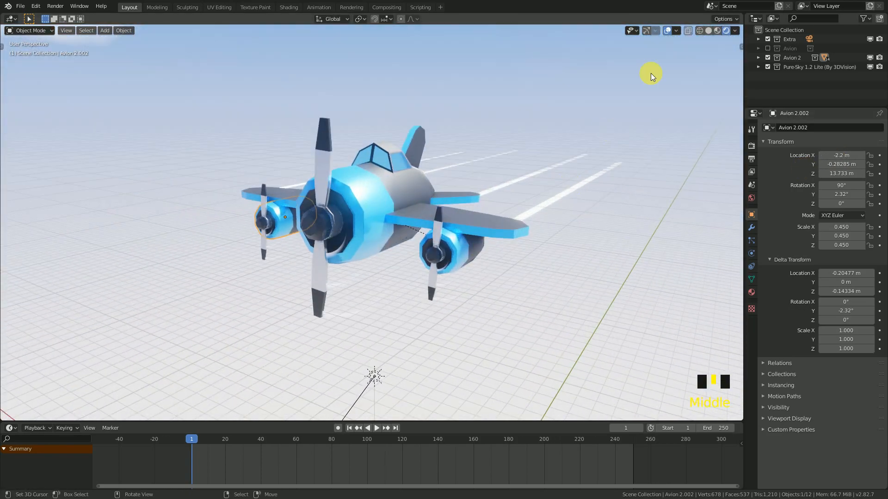
click(667, 29)
key(space)
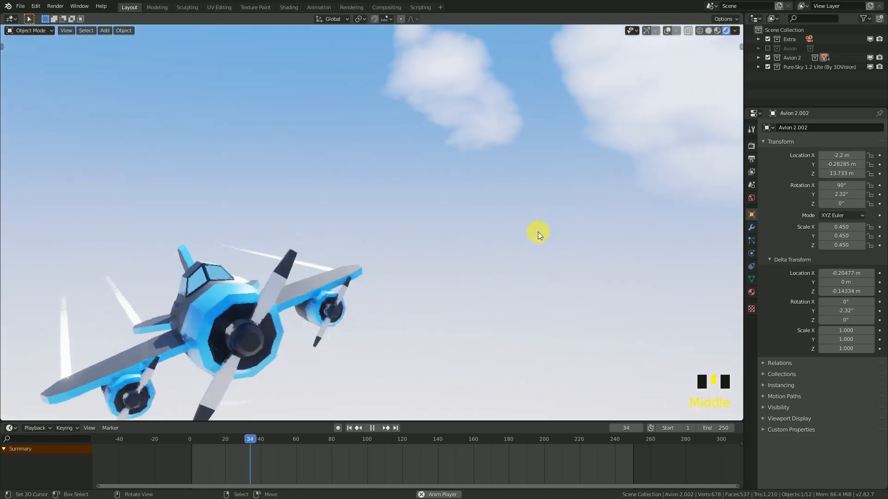
Step: Enable the Avion collection and play the animation with both planes in view
click(767, 48)
scroll(449, 266, down, 2)
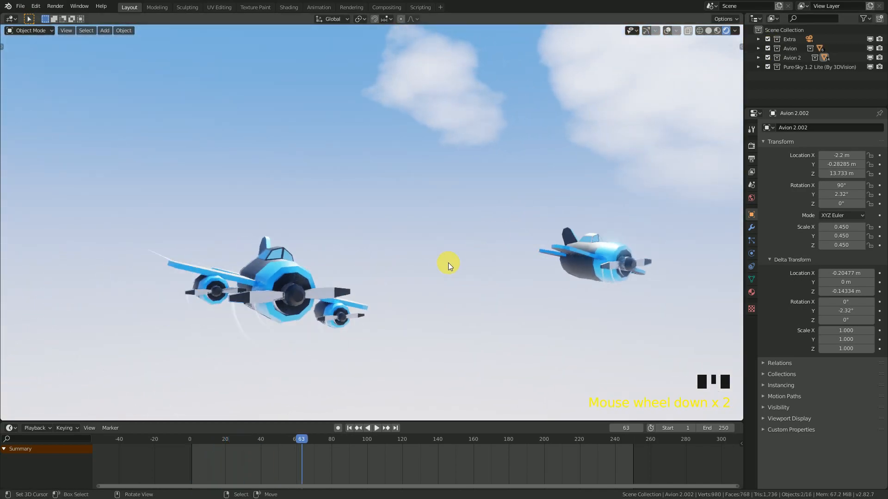
key(space)
middle_drag(542, 270, 595, 217)
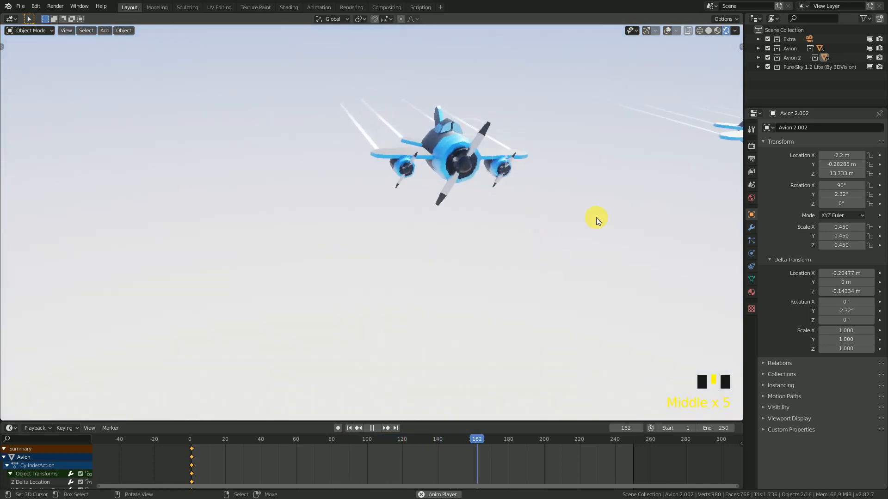
key(space)
Step: Make the Chassis 2 material on the Avion 2 fuselage a single-user copy and rename it Chassis 3
middle_drag(434, 242, 476, 202)
middle_drag(382, 160, 390, 179)
right_click(379, 133)
click(752, 293)
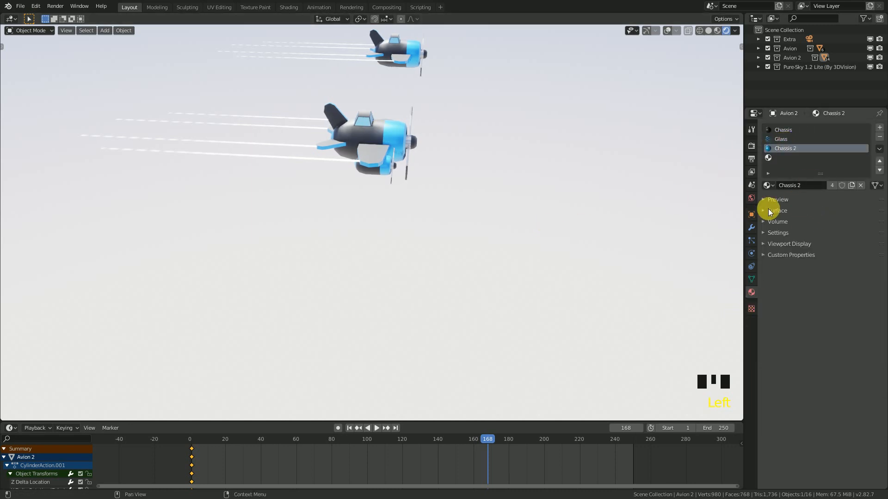
click(835, 185)
double_click(799, 187)
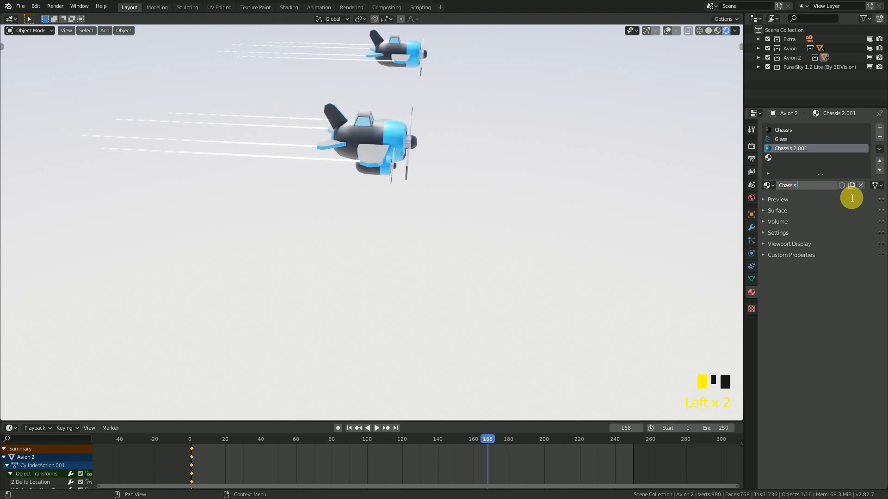
Step: Change the Base Color of the Chassis 3 material to purple, about hue 0.767 and saturation 0.751
click(770, 211)
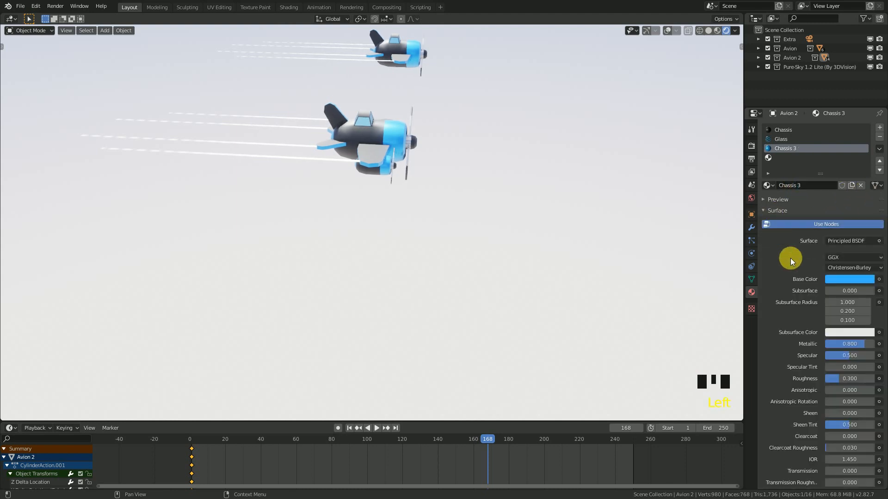
click(856, 280)
click(837, 197)
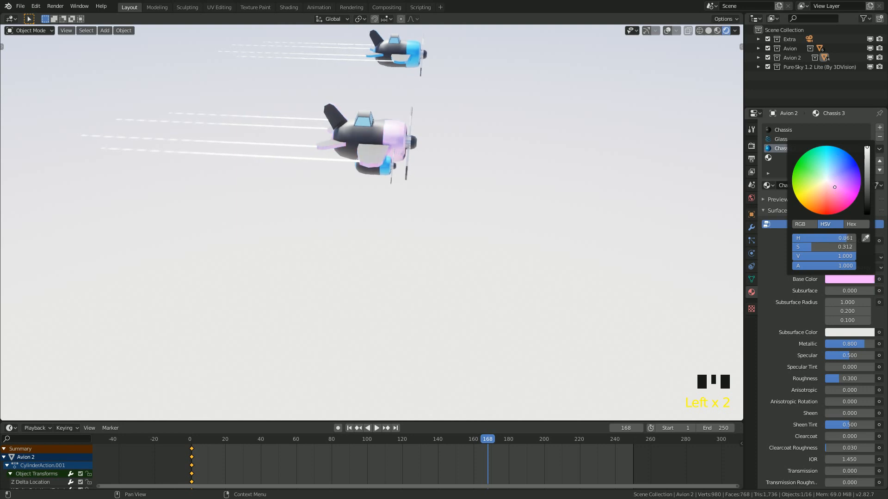
drag(837, 197, 855, 183)
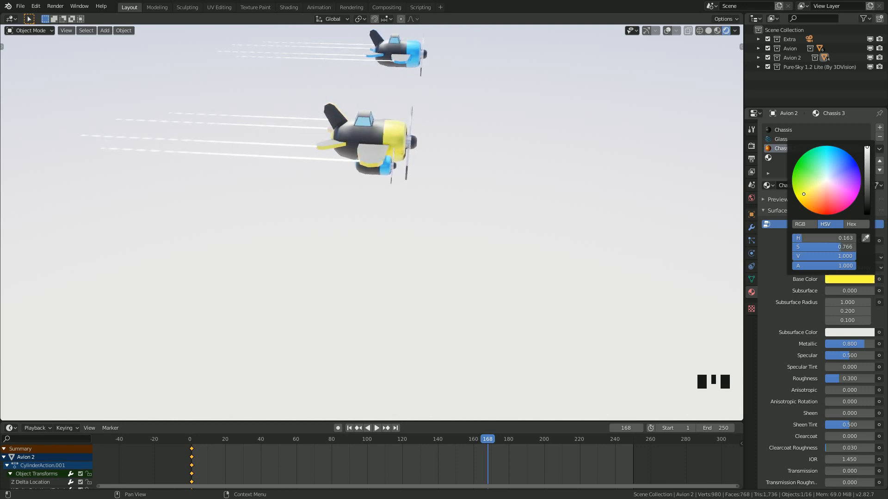
middle_drag(532, 185, 434, 222)
click(857, 280)
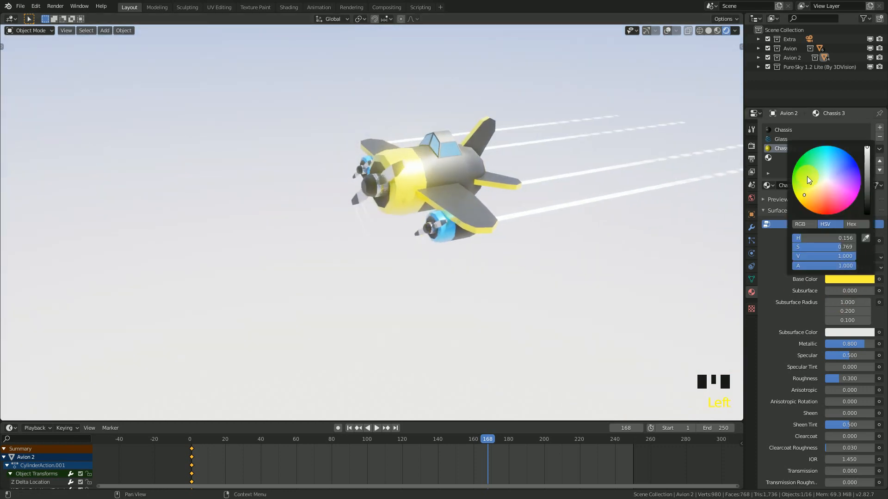
click(804, 166)
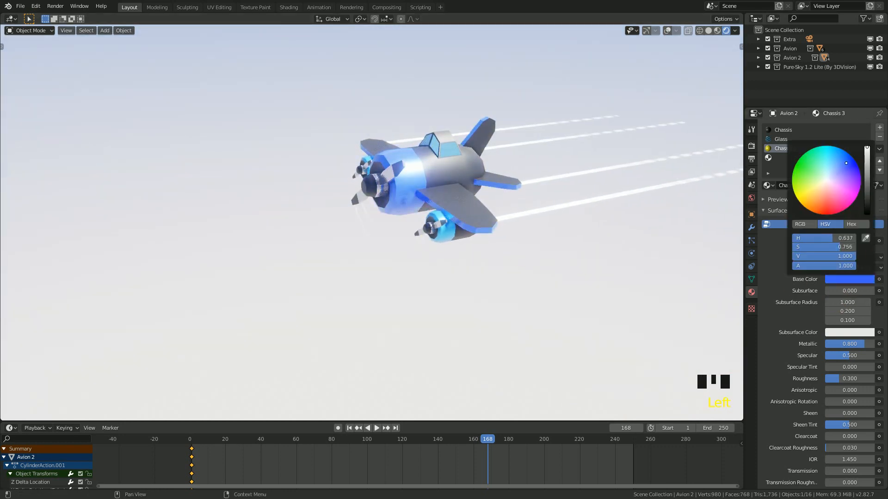
drag(847, 163, 834, 198)
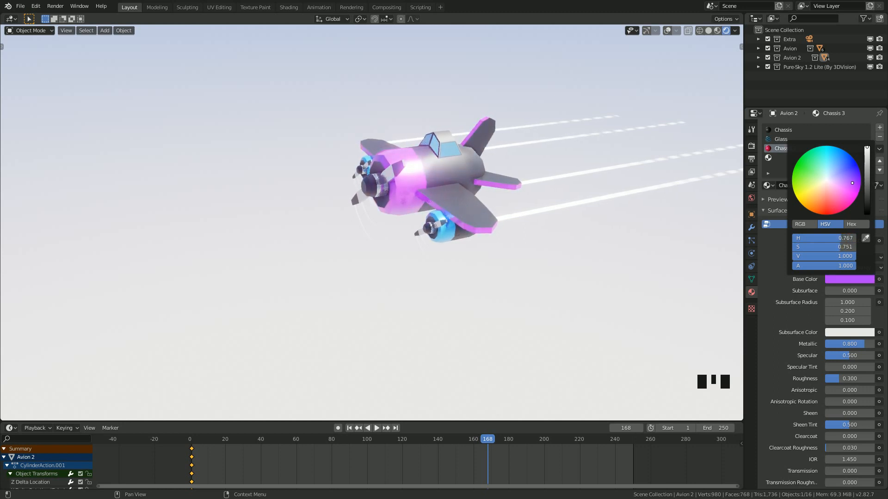
Step: Show the viewport overlays and assign the Chassis 3 material in place of Chassis 2 on the engine under the purple plane's left wing
scroll(481, 240, down, 3)
middle_drag(467, 239, 504, 244)
scroll(517, 250, up, 3)
scroll(428, 256, up, 4)
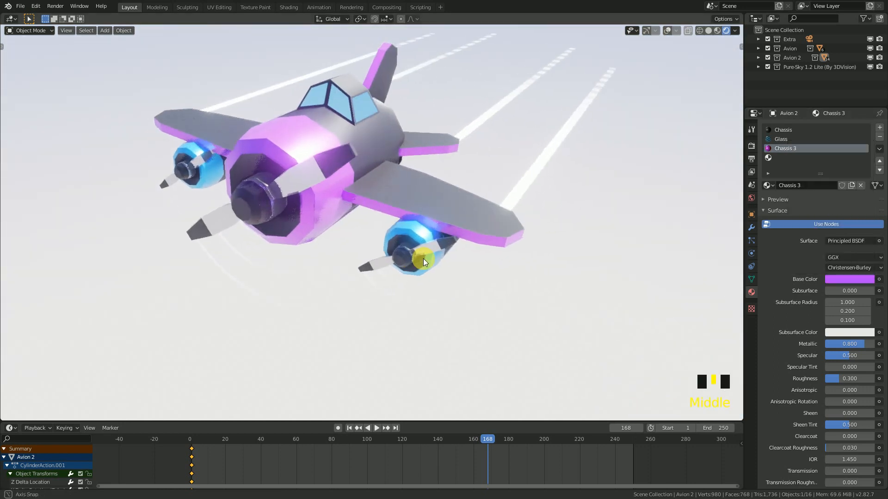
click(666, 30)
middle_drag(416, 208, 381, 229)
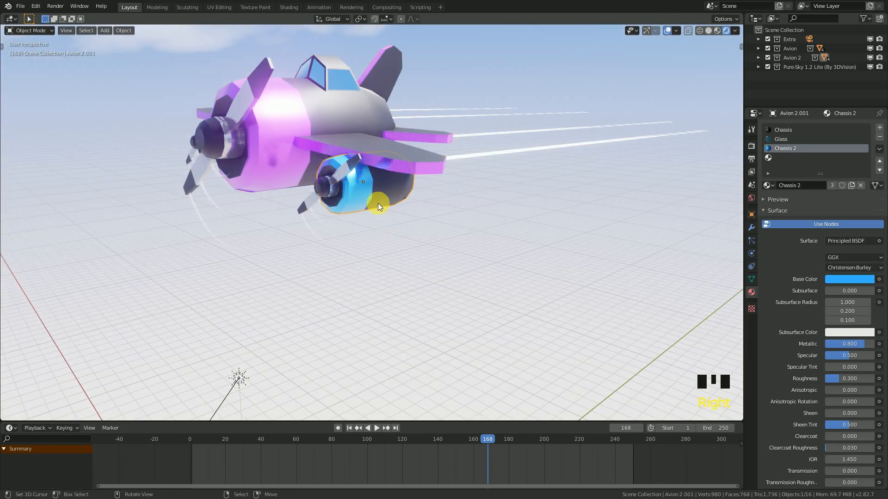
click(769, 185)
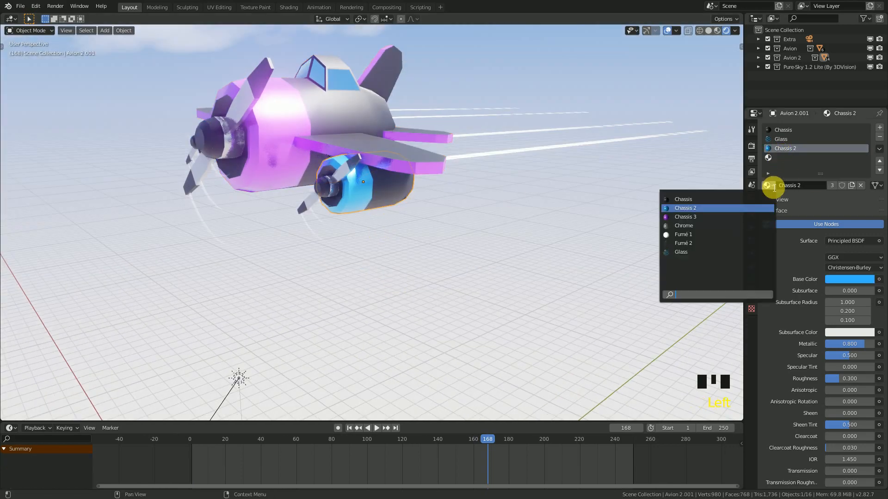
click(695, 218)
Step: Replace Chassis 2 with the Chassis 3 material on the engine under the purple plane's right wing
middle_drag(324, 223, 448, 175)
right_click(448, 176)
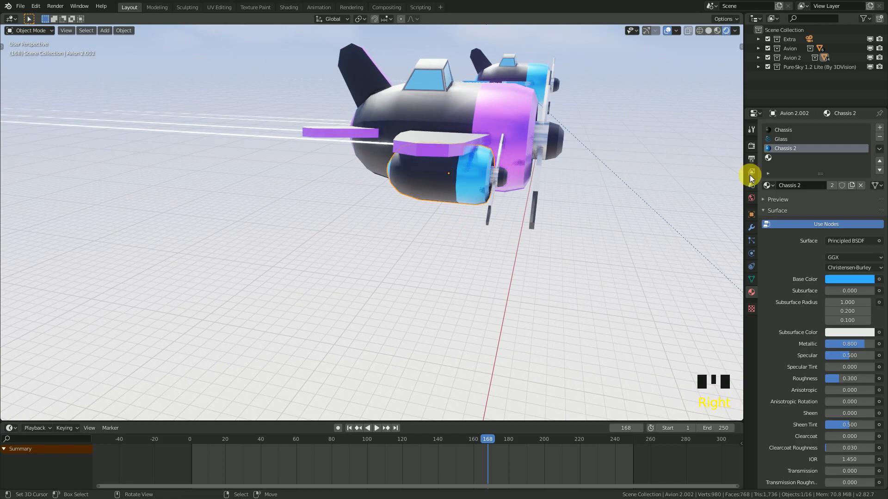
click(768, 185)
click(701, 217)
Step: Select the Avion 2 fuselage, enlarge the timeline area and switch it to the Graph Editor
middle_drag(701, 218, 370, 206)
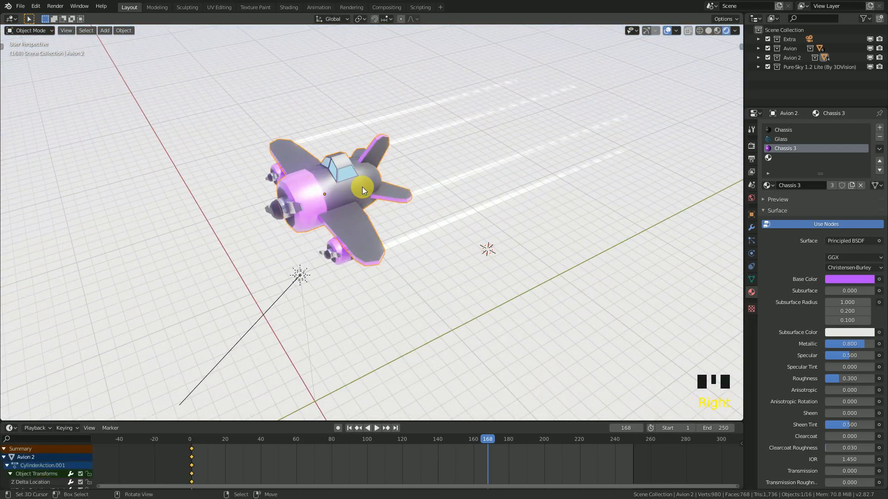
drag(437, 423, 419, 338)
click(20, 363)
click(9, 331)
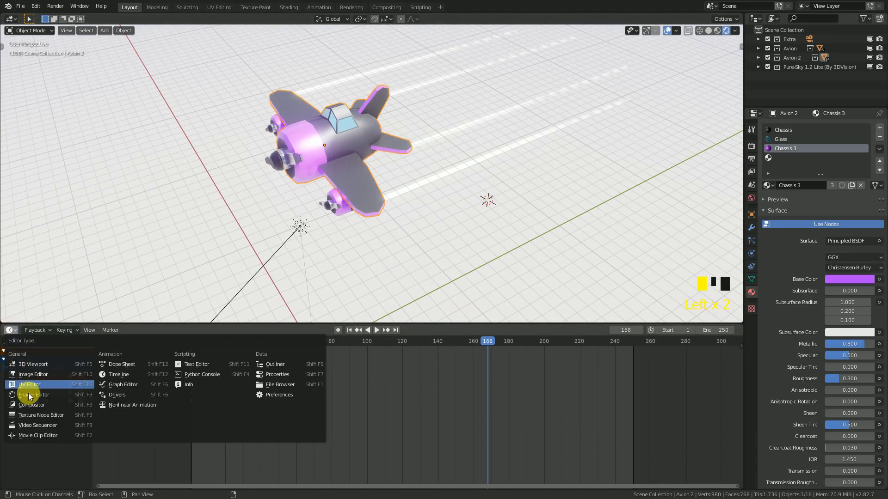
click(124, 386)
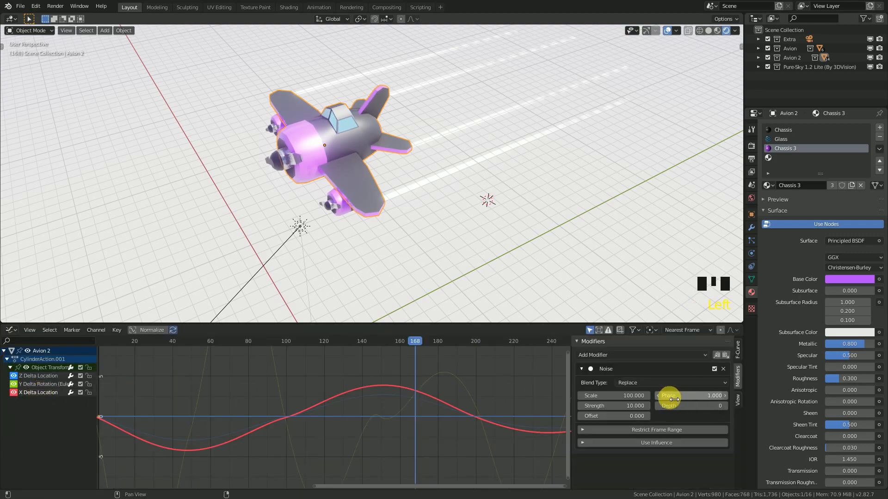
Step: Hide the viewport overlays and play the animation with both planes seen from the front
drag(634, 417, 584, 417)
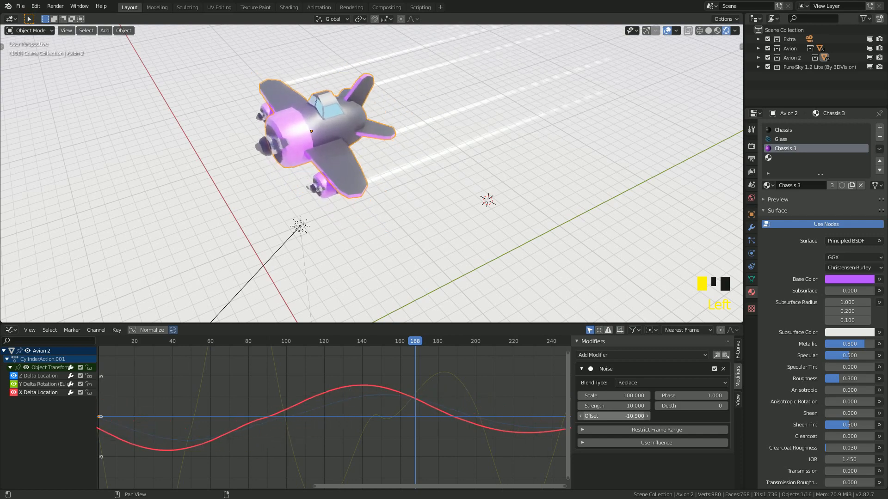
right_click(614, 416)
scroll(432, 249, down, 5)
middle_drag(432, 250, 551, 203)
click(667, 33)
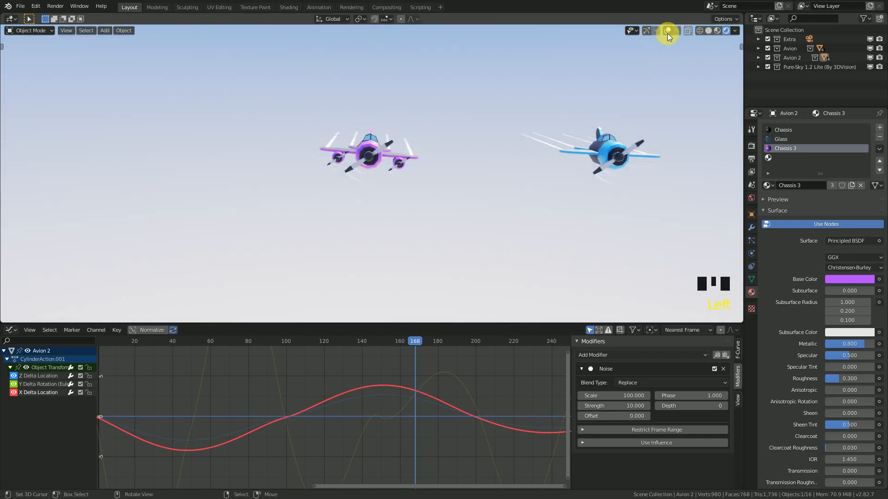
key(space)
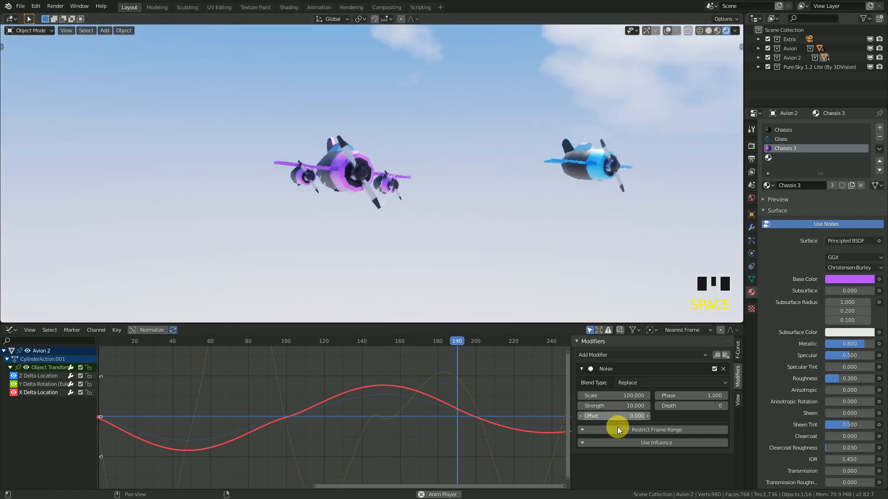
Step: Try an Offset of 770.5 and a different Phase on the Noise modifier of Avion 2's X Delta Location curve
drag(616, 417, 715, 417)
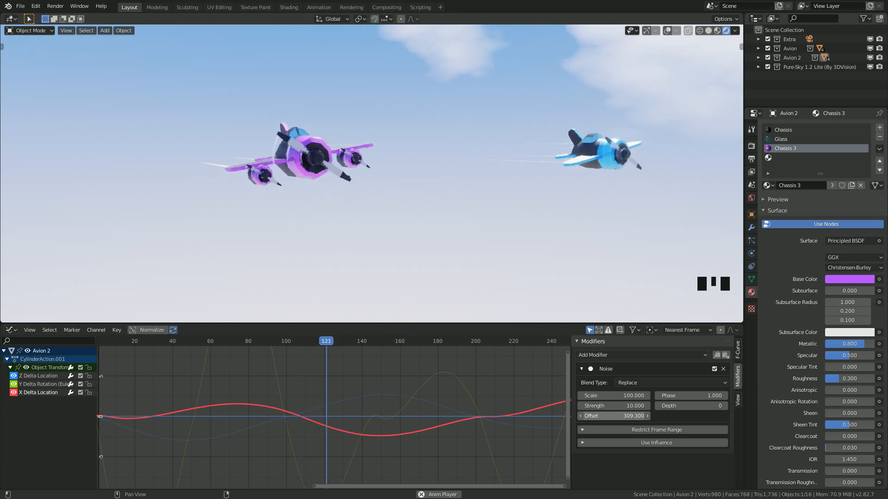
drag(715, 417, 880, 417)
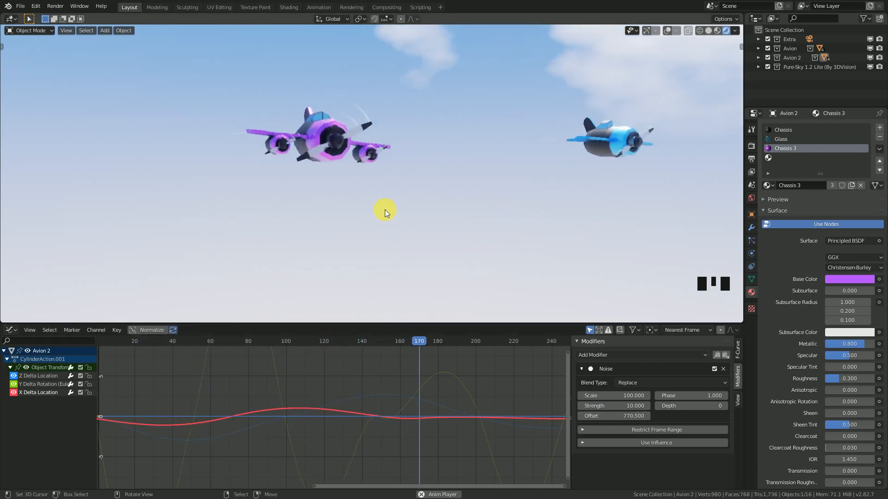
click(635, 407)
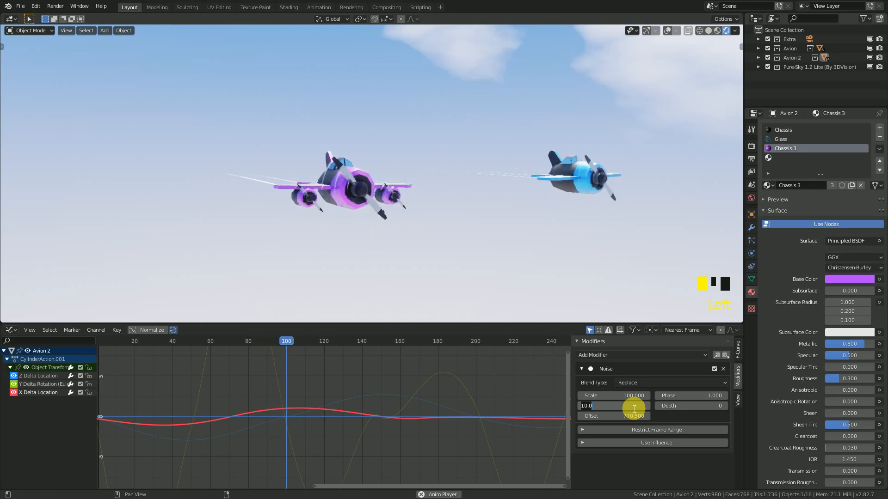
text(5)
click(634, 396)
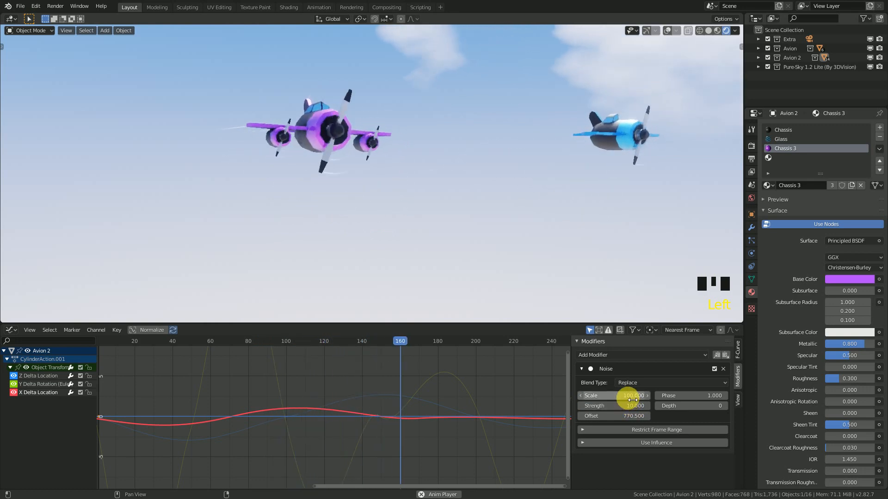
key(Escape)
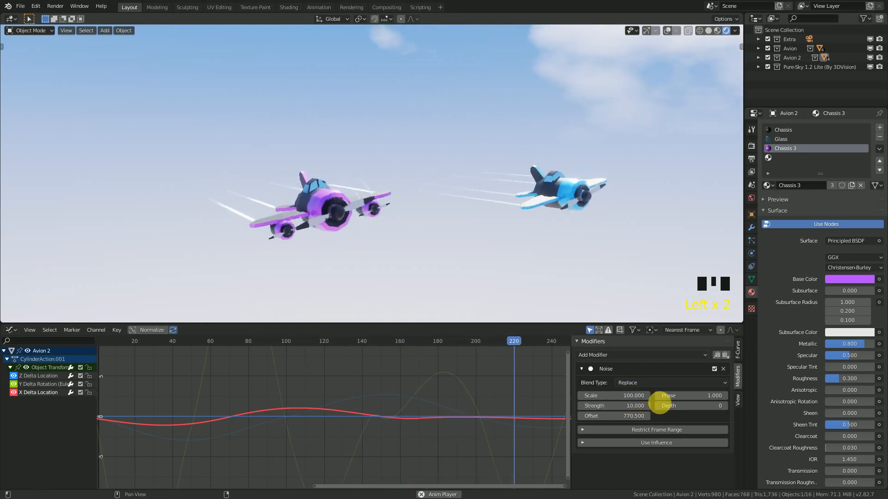
drag(692, 395, 773, 395)
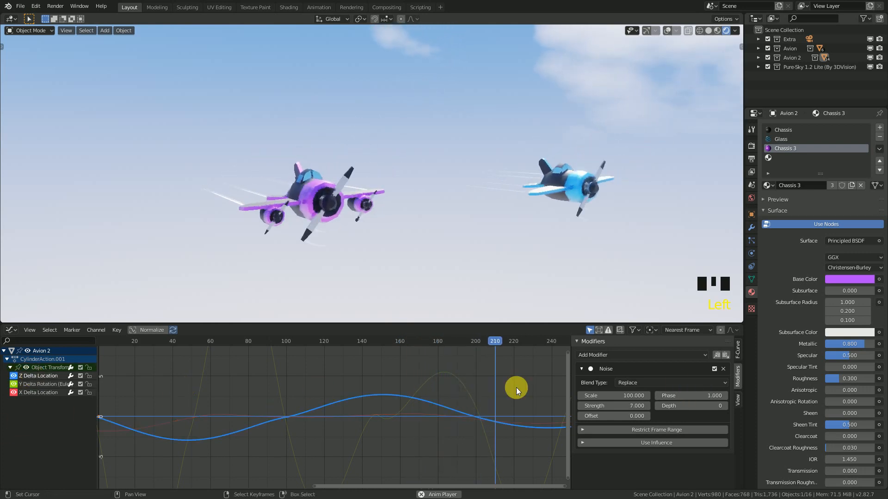
Step: Set the Z Delta Location noise to Offset 61.9 and Phase about 96.5, and the Y Delta Rotation noise Offset to 114.8
drag(615, 416, 634, 416)
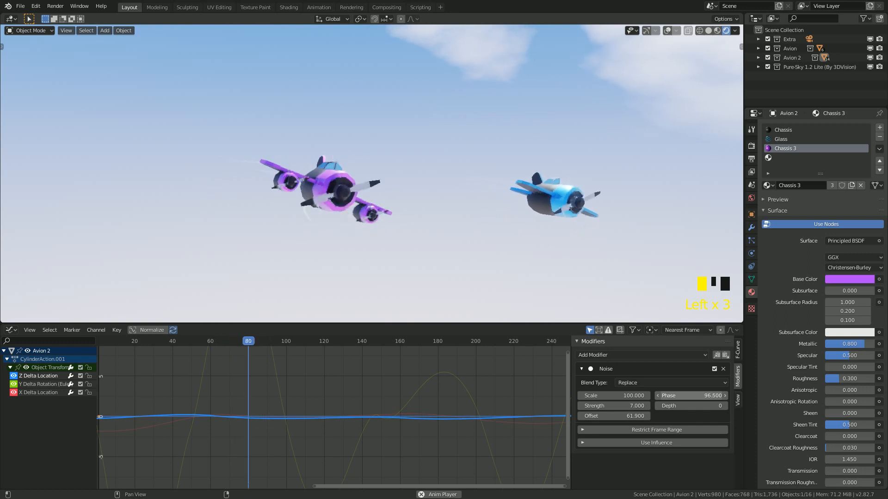
click(42, 386)
click(582, 368)
mouse_move(625, 415)
mouse_down()
mouse_move(666, 415)
mouse_move(623, 412)
mouse_up()
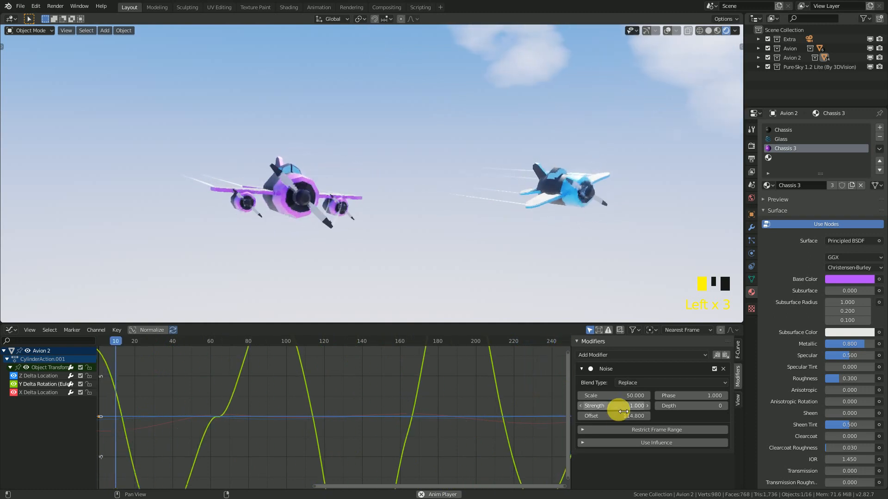
Step: Set the Phase of the Y Delta Rotation curve's Noise modifier to 70.4
drag(699, 395, 728, 396)
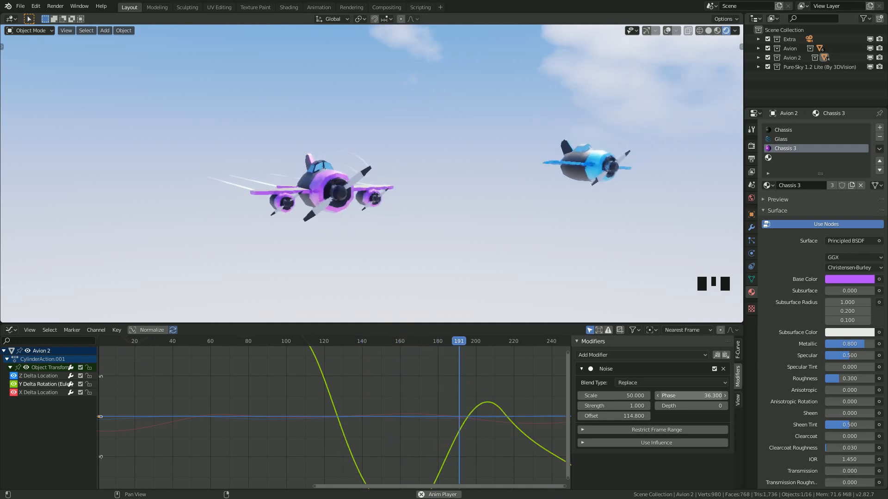
right_click(699, 396)
scroll(437, 412, down, 20)
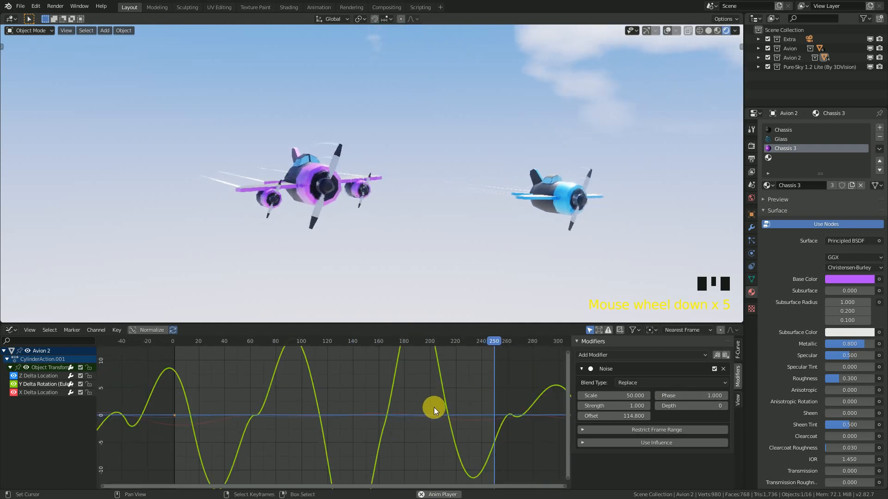
drag(704, 395, 756, 396)
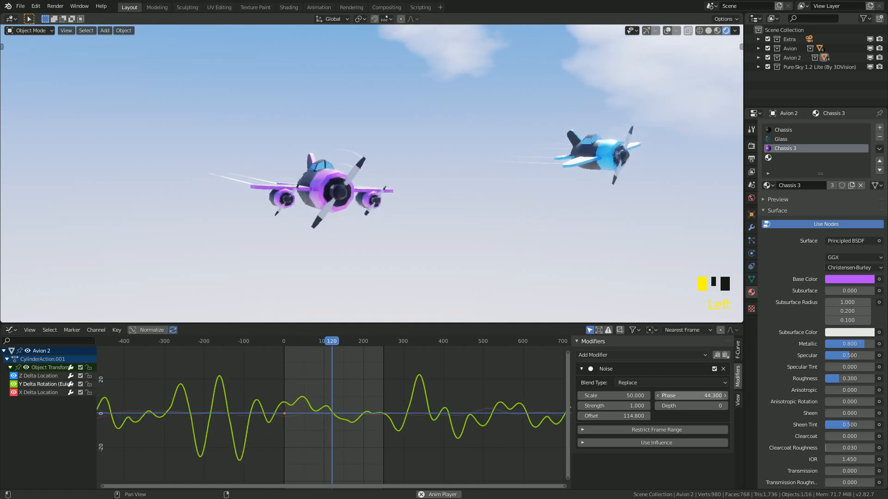
drag(693, 396, 724, 396)
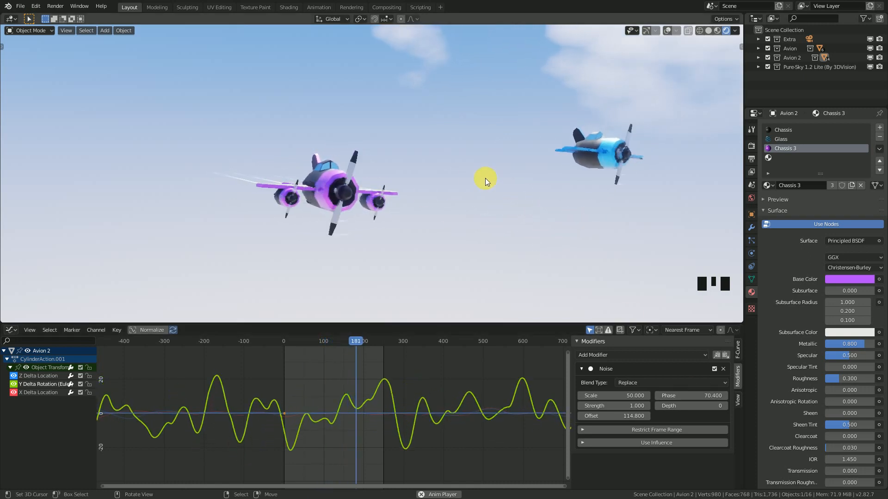
middle_click(58, 401)
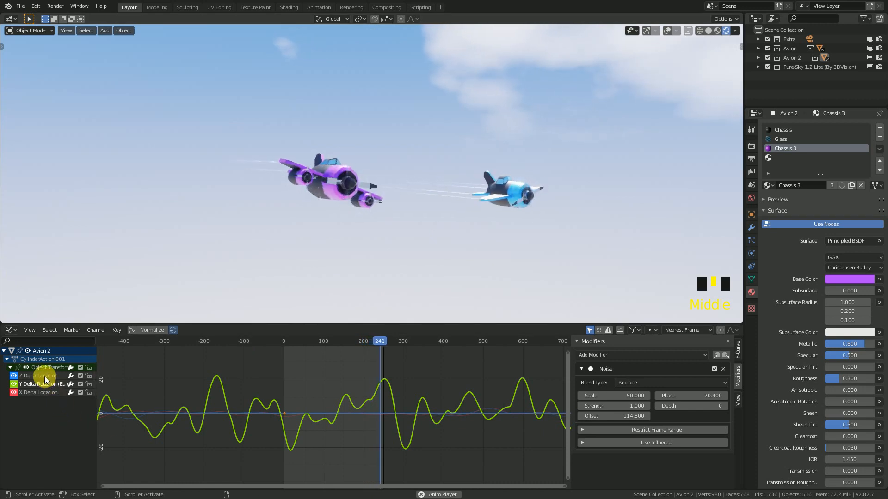
Step: Try several Phase values on the X Delta Location curve's Noise modifier, ending at 3
click(40, 393)
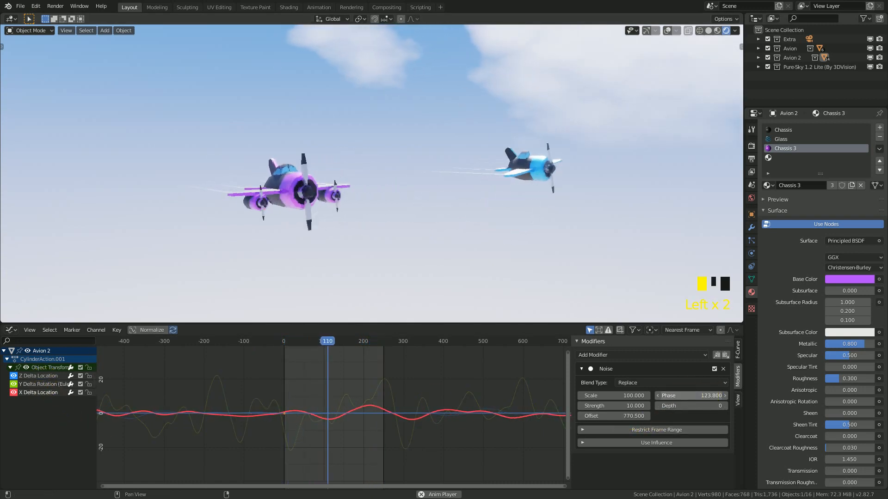
drag(707, 397, 685, 396)
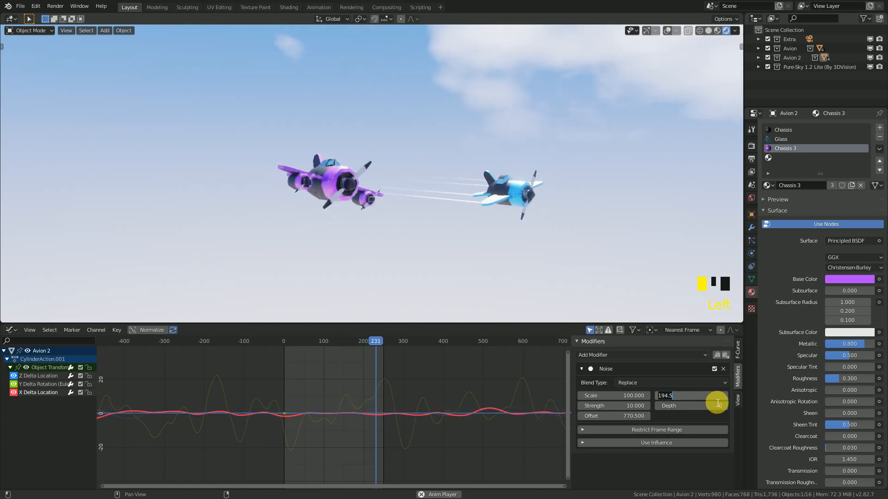
key(Return)
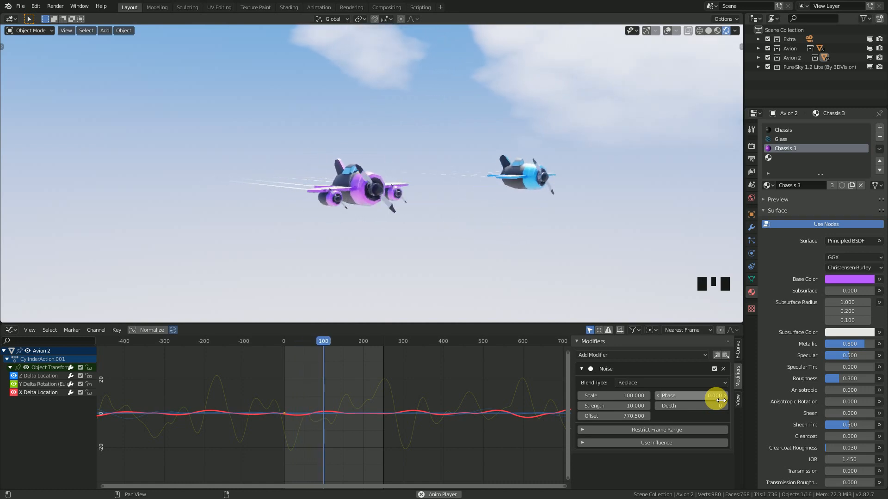
drag(693, 396, 698, 396)
Step: Review both planes in the running animation from several angles and show the viewport overlays again
scroll(578, 204, up, 2)
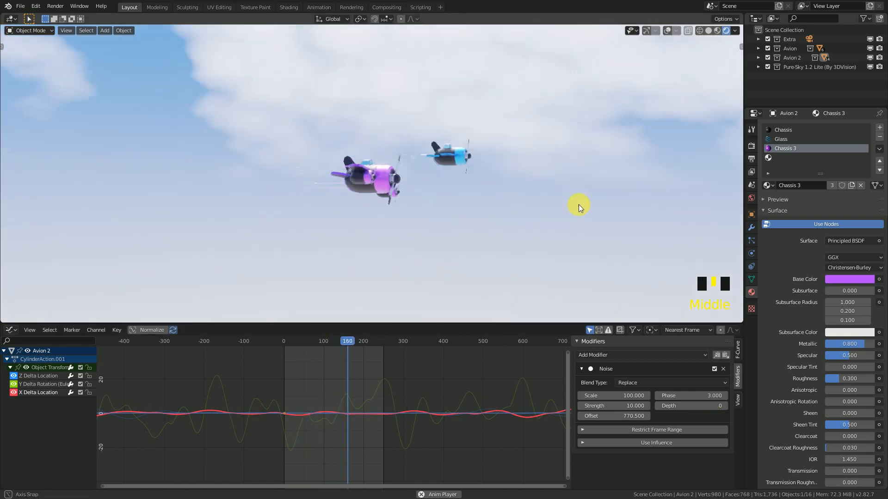
middle_drag(580, 219, 479, 234)
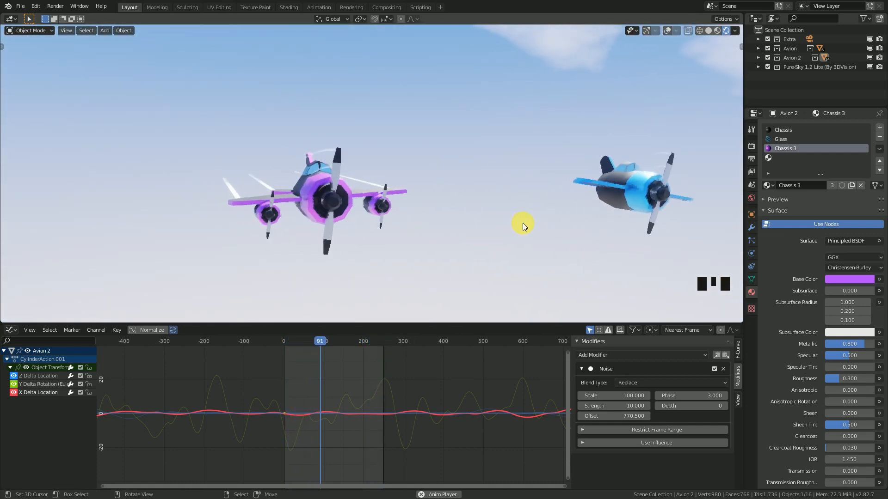
scroll(626, 84, down, 1)
click(668, 30)
middle_drag(589, 153, 528, 182)
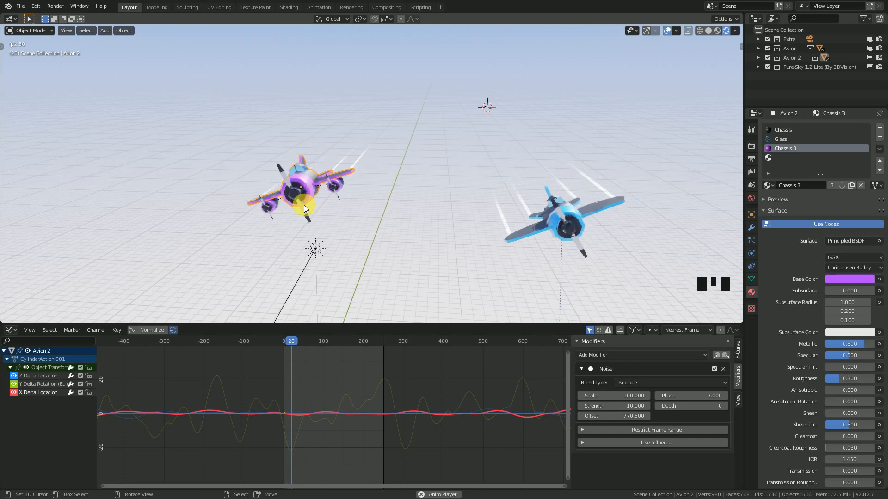
Step: Reset the Phase and Offset of the X Delta Location noise to 0
click(714, 397)
click(698, 396)
drag(700, 398, 703, 396)
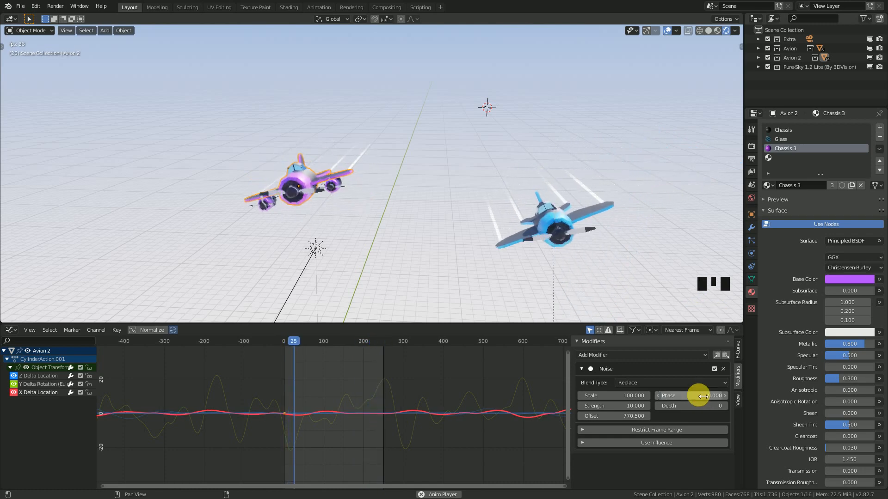
click(618, 416)
text(0)
key(Return)
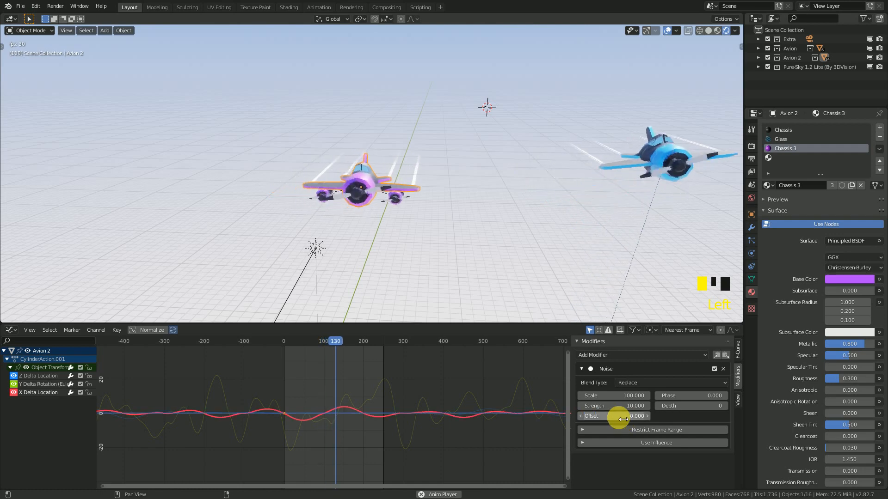
Step: Set the X Delta Location noise Offset to 33.7 and its Scale to 80
drag(624, 419, 657, 418)
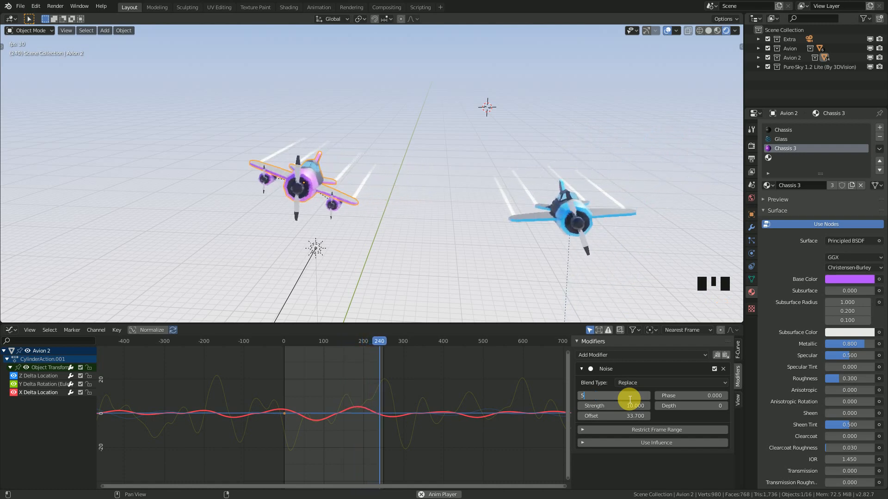
key(Return)
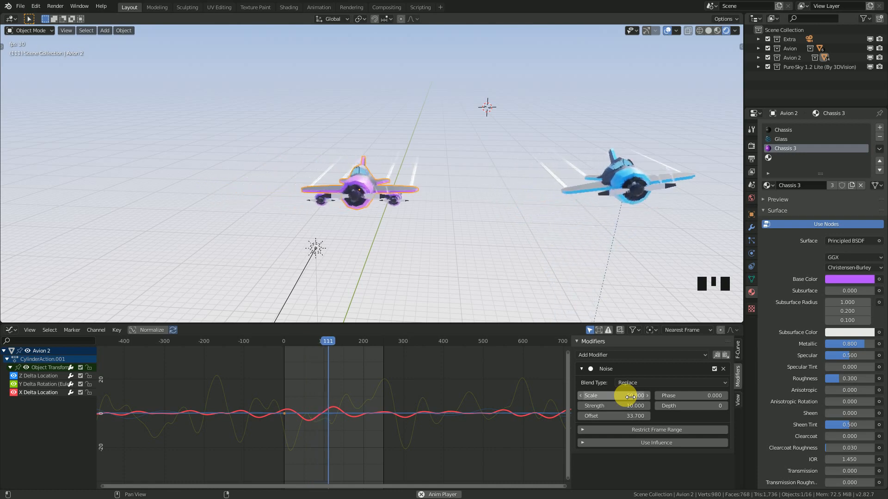
click(630, 397)
text(80)
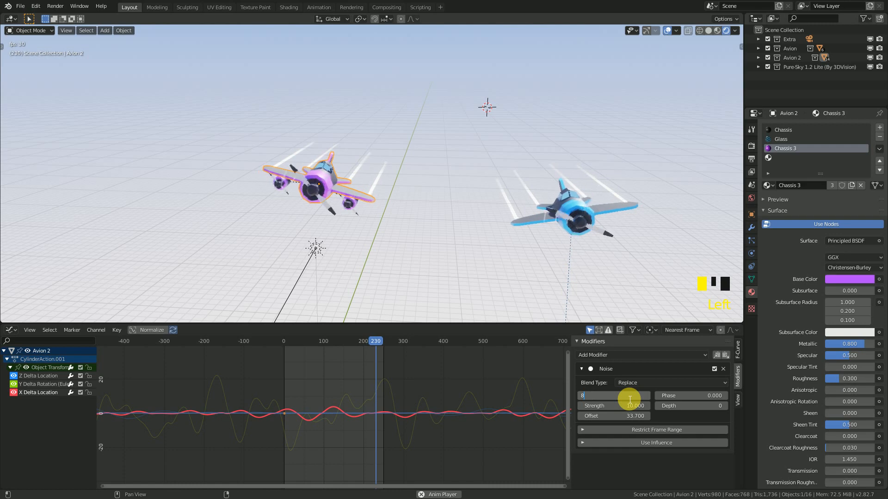
key(Return)
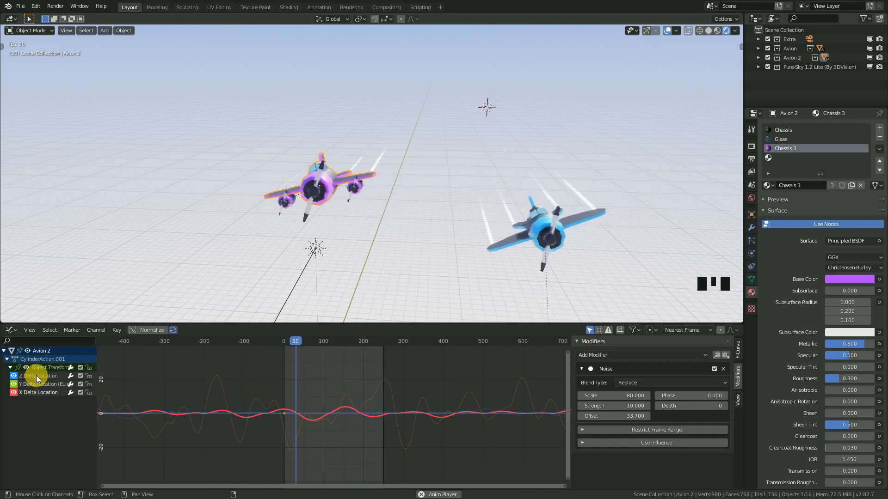
Step: Select the blue plane and reposition it in front view, above and to the side of the purple plane
scroll(382, 129, up, 2)
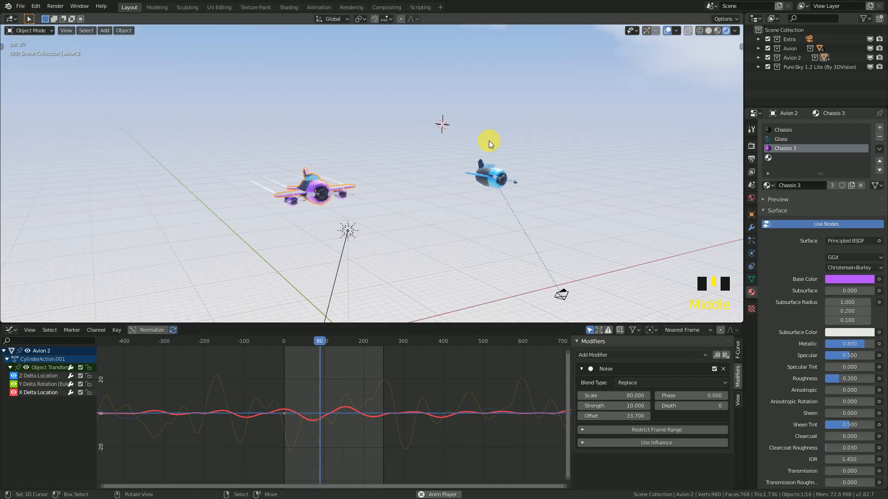
middle_drag(657, 38, 580, 169)
click(597, 116)
middle_drag(573, 124, 517, 140)
key(KP_1)
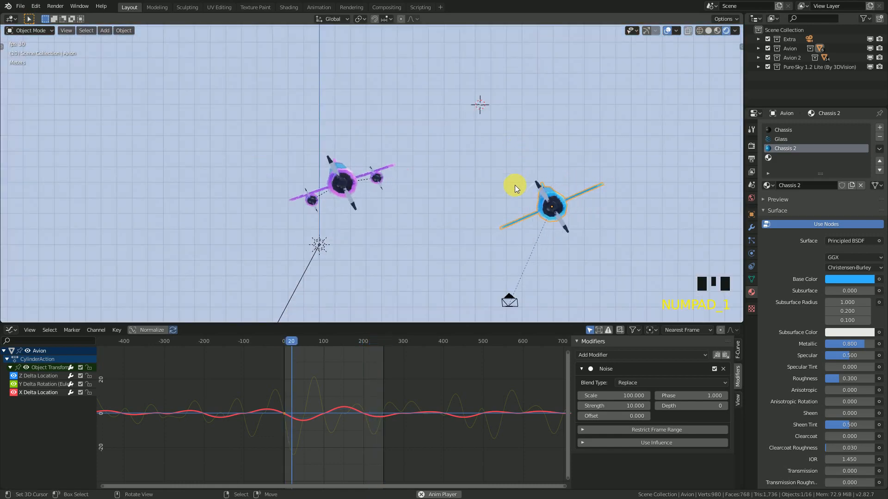
scroll(499, 224, down, 2)
key(g)
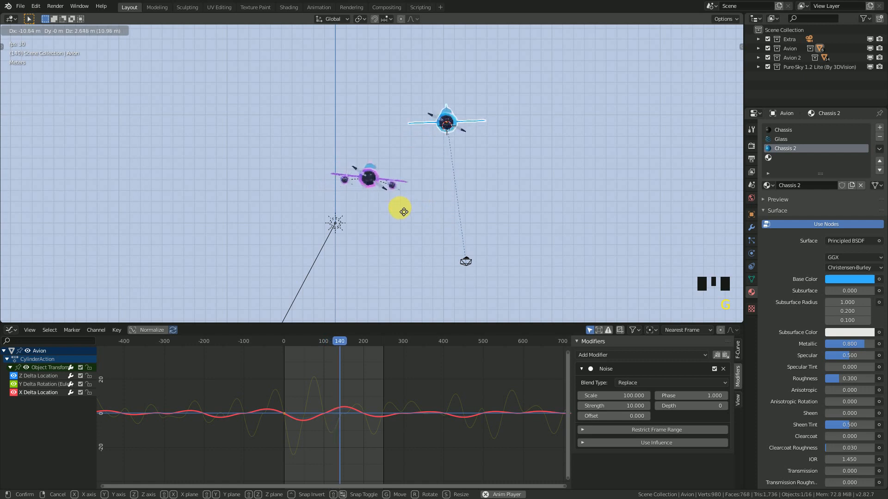
click(398, 198)
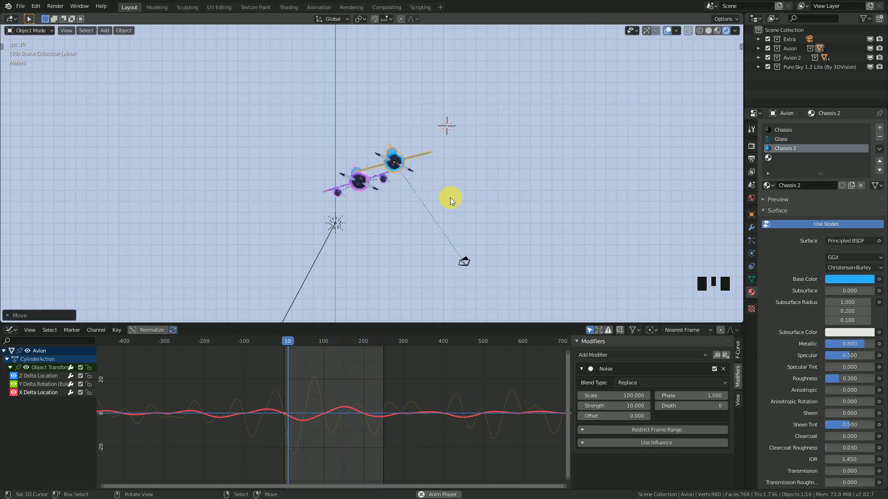
key(g)
click(470, 199)
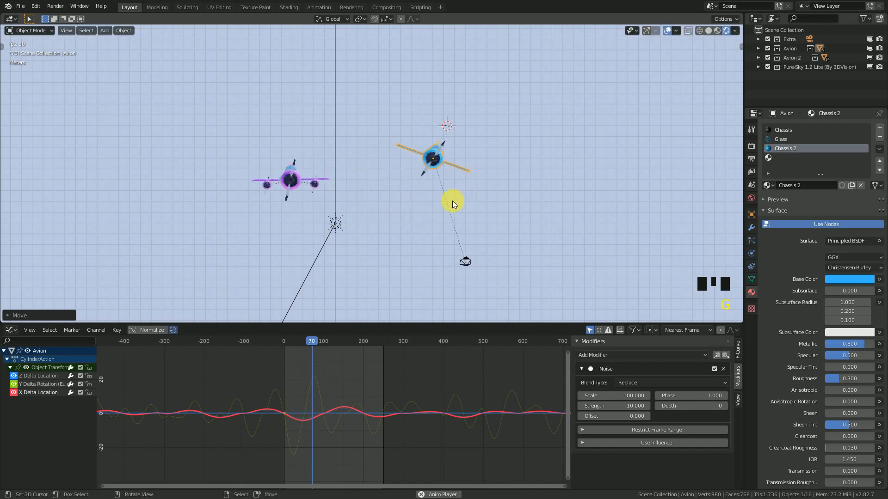
scroll(465, 211, up, 2)
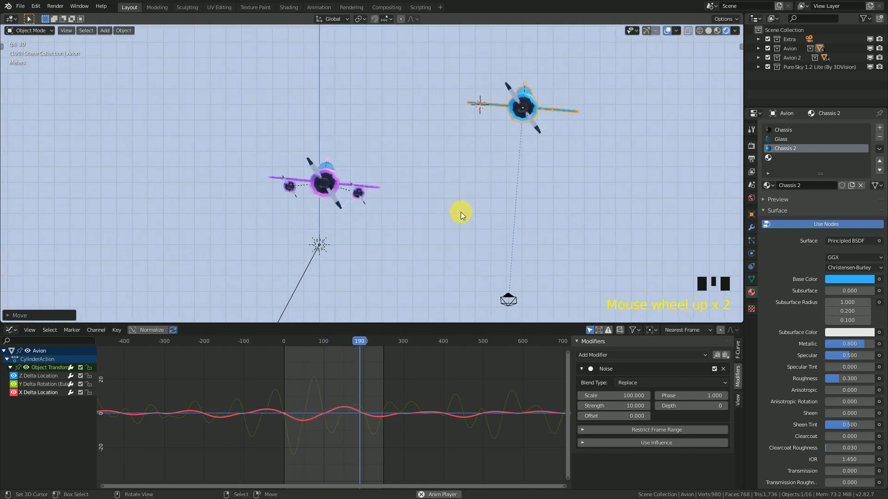
Step: Set the Phase of the blue plane's X Delta Location noise to 20 and review both flying planes without overlays
drag(691, 396, 712, 396)
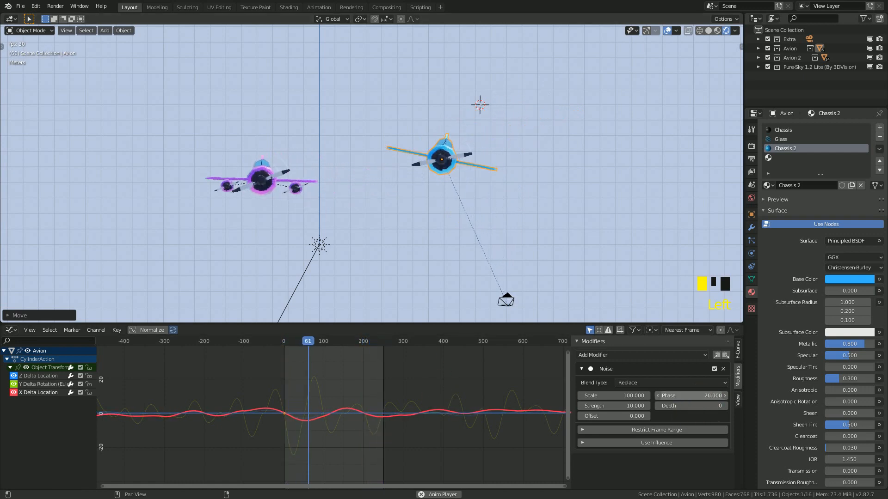
click(667, 31)
mouse_move(534, 178)
middle_down()
mouse_move(463, 195)
mouse_move(532, 184)
middle_up()
scroll(509, 187, up, 1)
scroll(443, 228, up, 3)
middle_drag(343, 220, 396, 214)
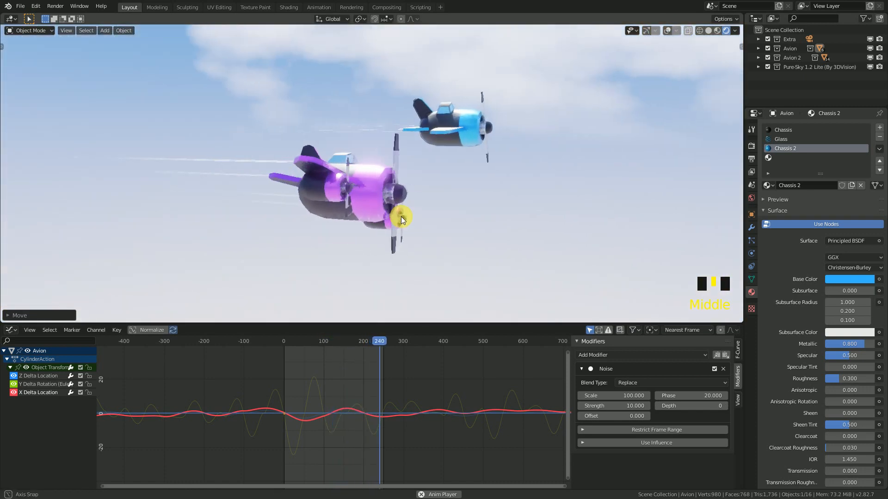
mouse_move(263, 234)
middle_down()
mouse_move(323, 237)
mouse_move(422, 208)
mouse_move(491, 201)
mouse_move(300, 226)
mouse_move(379, 218)
middle_up()
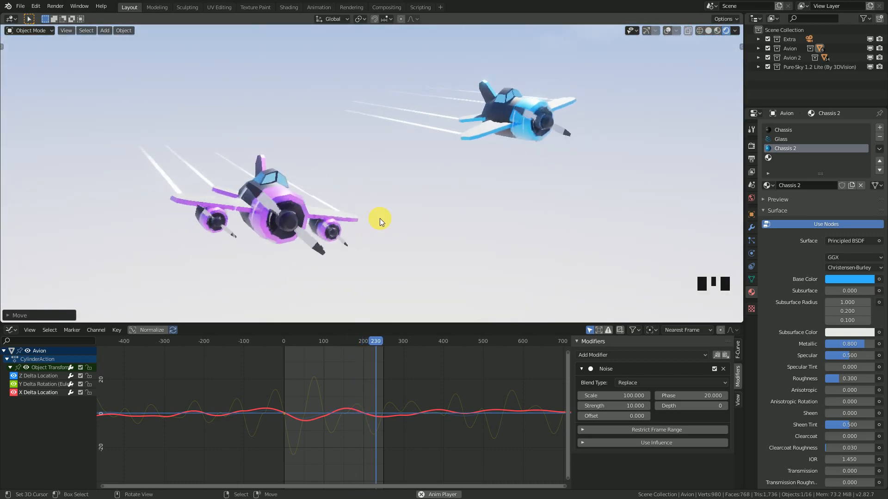
click(667, 31)
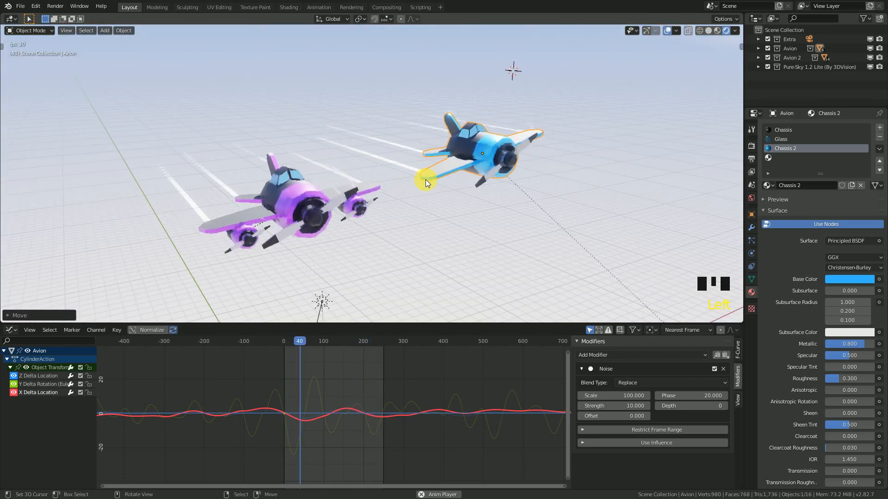
Step: Pause the animation and change the Graph Editor area to a Timeline
key(space)
click(8, 330)
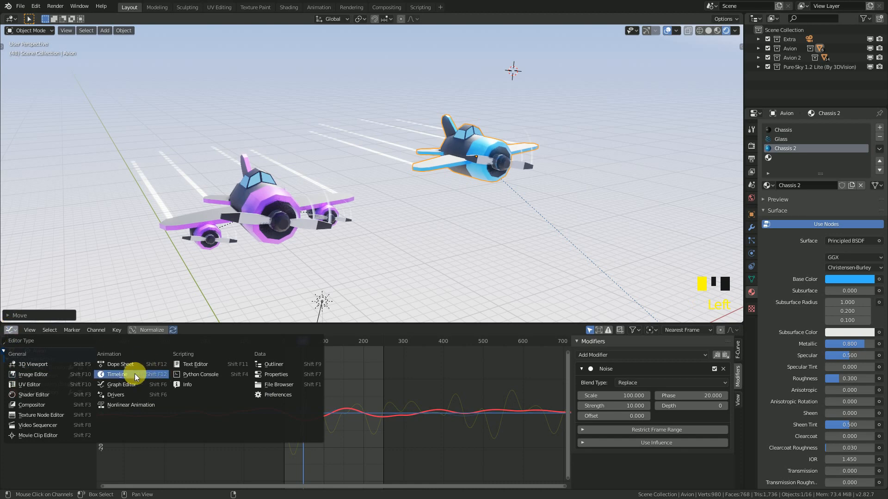
click(117, 374)
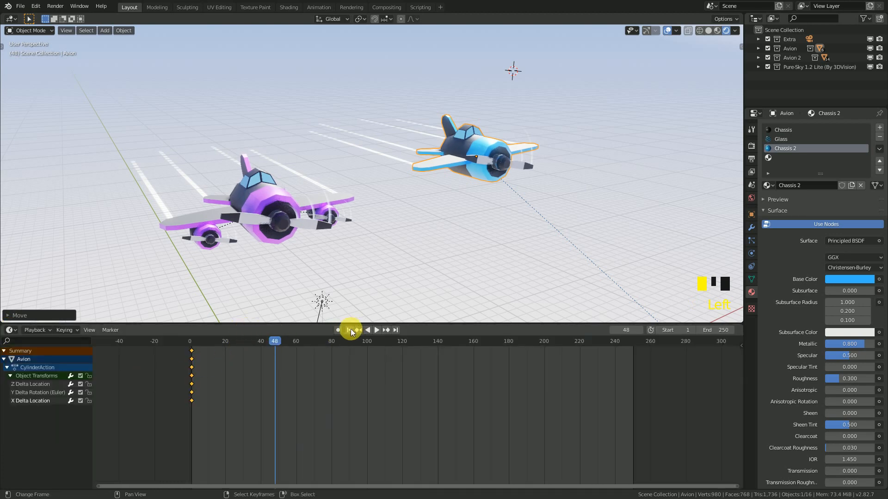
click(10, 330)
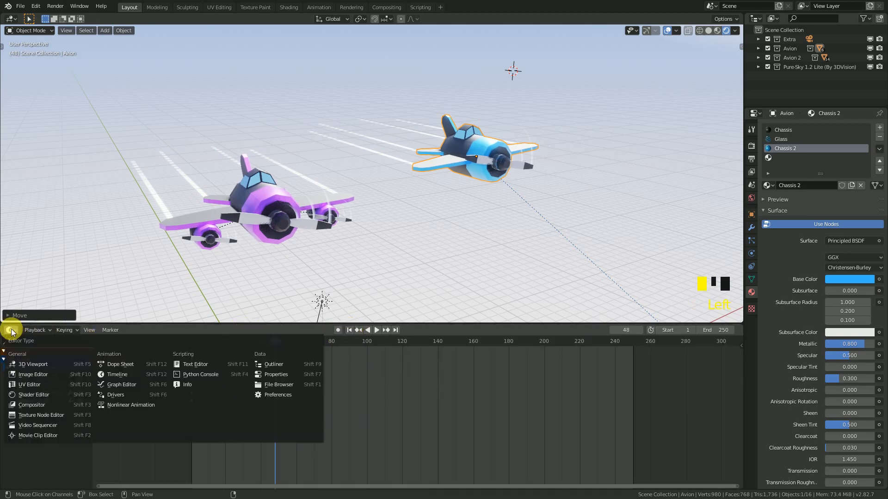
click(11, 332)
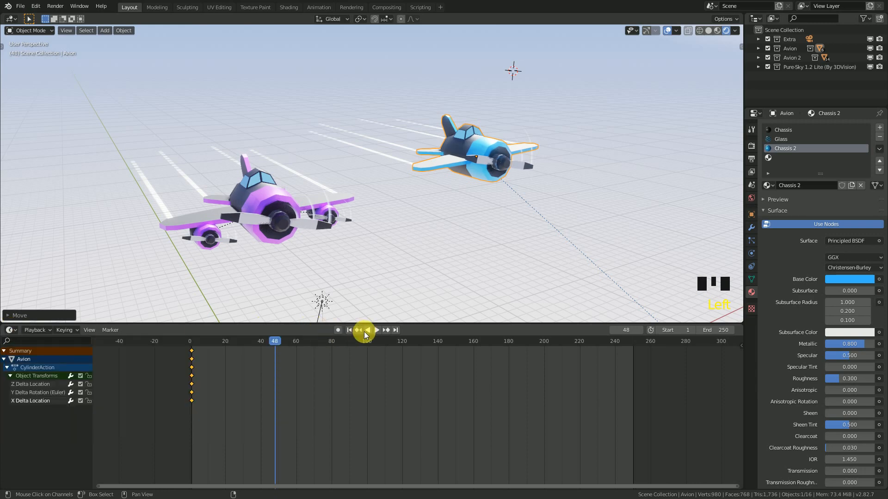
Step: Return to the first frame and shrink the Timeline area to enlarge the 3D viewport
click(349, 331)
drag(141, 328, 147, 428)
click(9, 432)
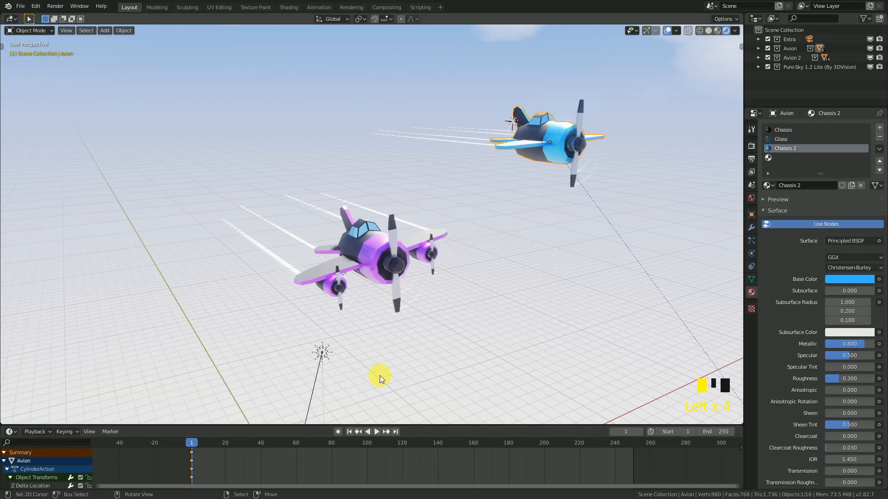
Step: Enter Edit Mode on the purple plane and select the linked geometry of both wings
middle_drag(361, 407, 381, 277)
scroll(396, 281, up, 2)
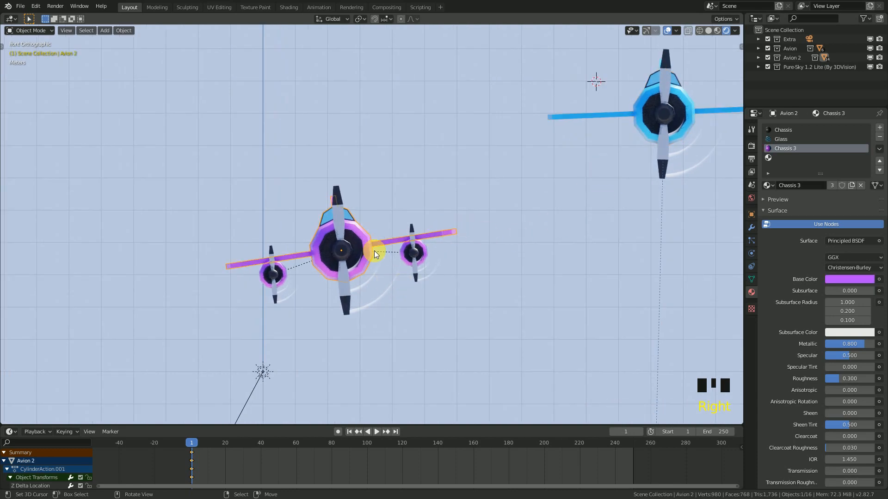
scroll(416, 253, down, 2)
scroll(384, 270, up, 2)
scroll(324, 243, down, 4)
scroll(409, 259, up, 6)
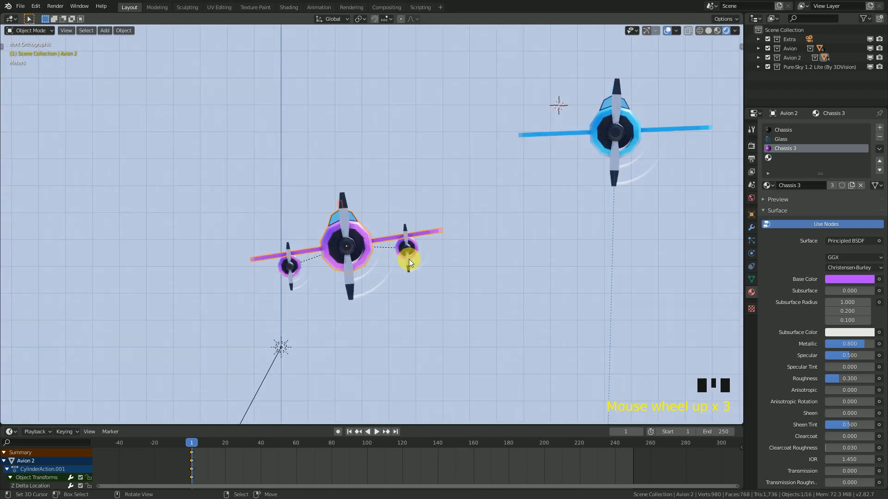
middle_drag(401, 251, 390, 293)
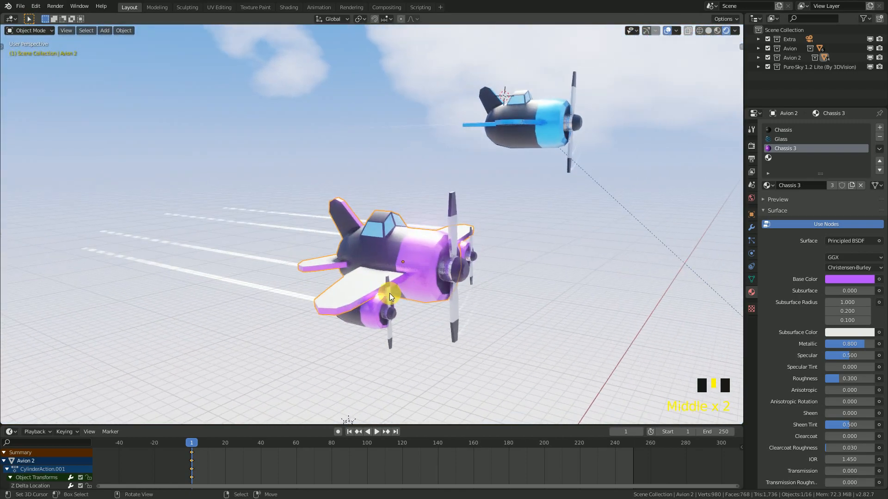
key(Tab)
right_click(362, 298)
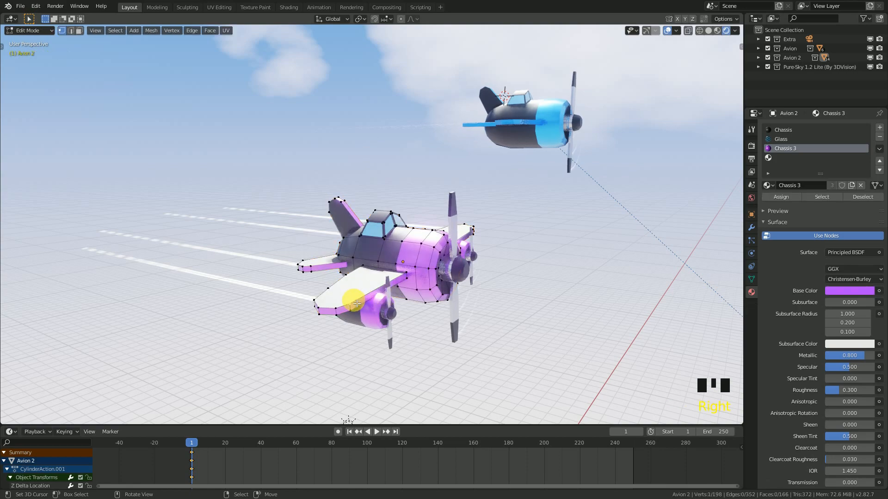
middle_drag(463, 232, 448, 256)
middle_drag(386, 257, 315, 23)
Step: Set the transform orientation to Normal and duplicate both wings in place
click(357, 18)
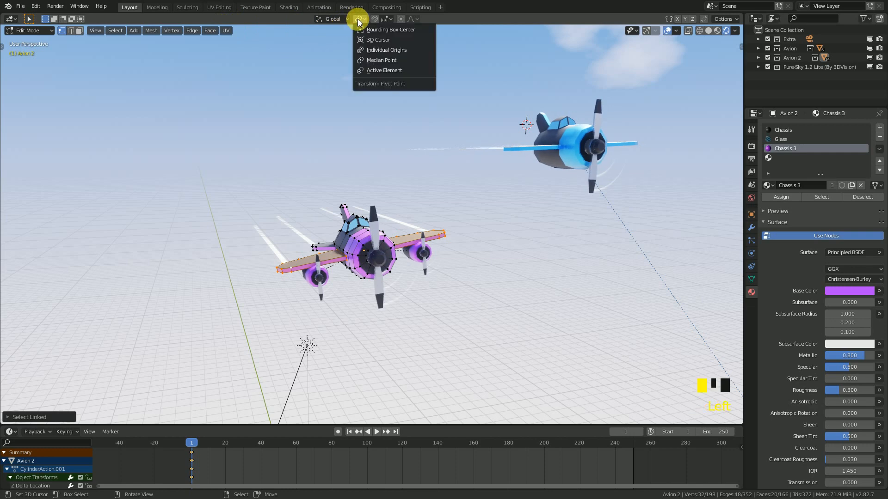
click(335, 20)
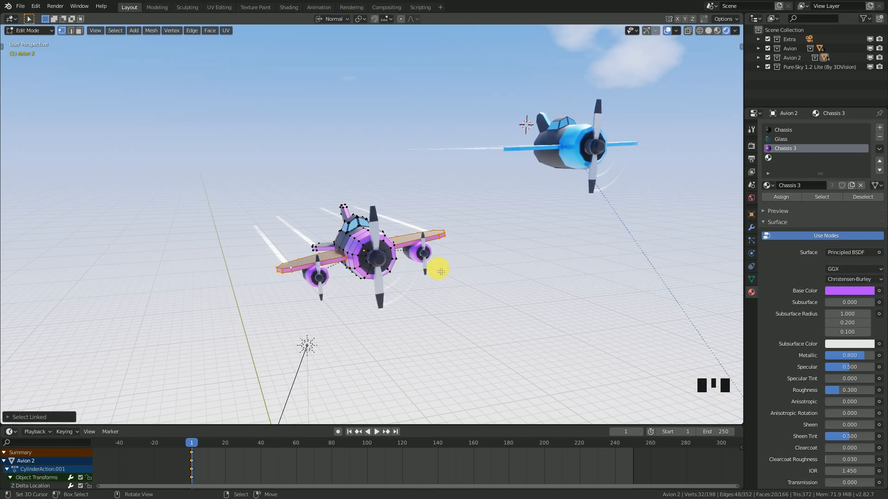
key(shift+d)
right_click(422, 254)
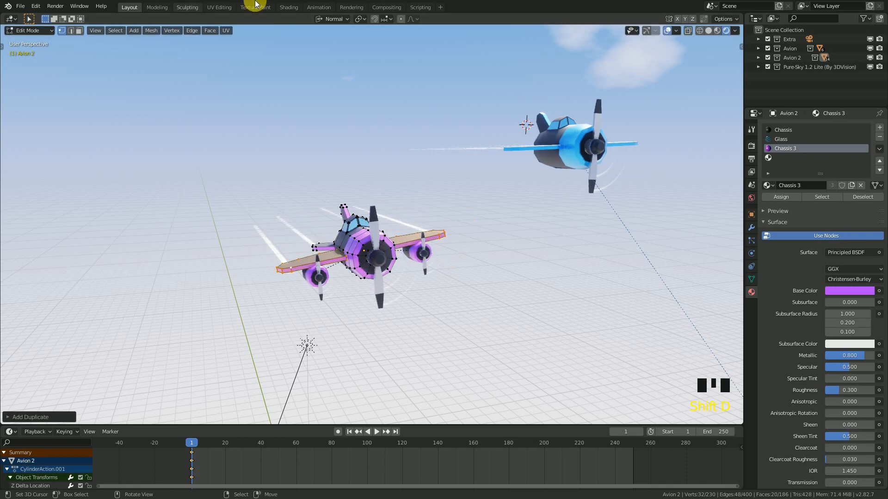
Step: Turn on the Move gizmo and raise the duplicated wings about 0.8 m along the Local vertical axis
click(655, 30)
click(615, 118)
middle_drag(365, 207, 331, 192)
scroll(331, 193, up, 1)
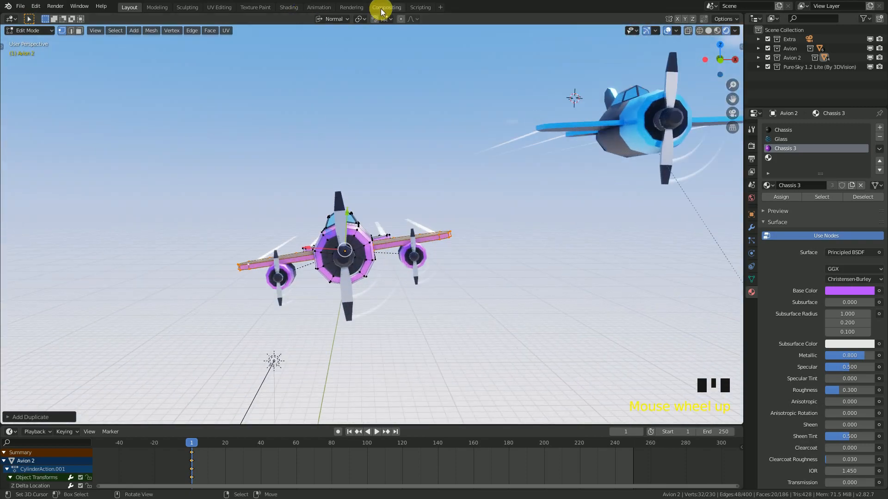
click(340, 20)
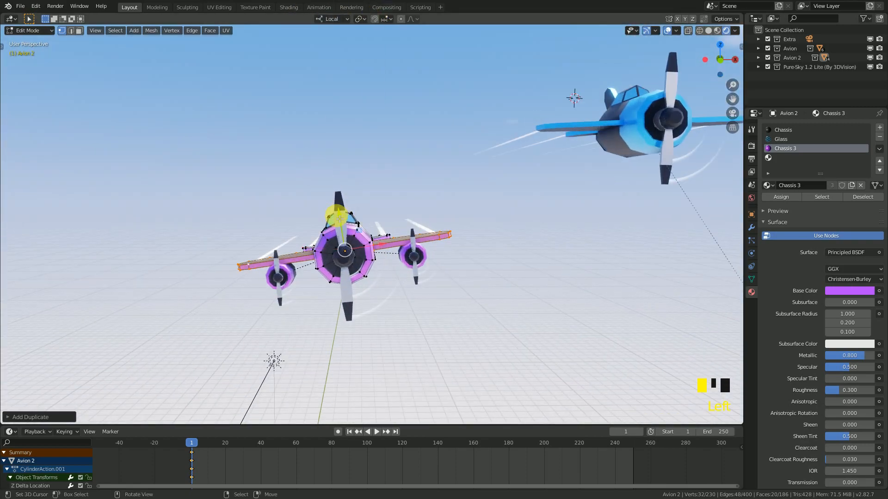
drag(340, 219, 337, 196)
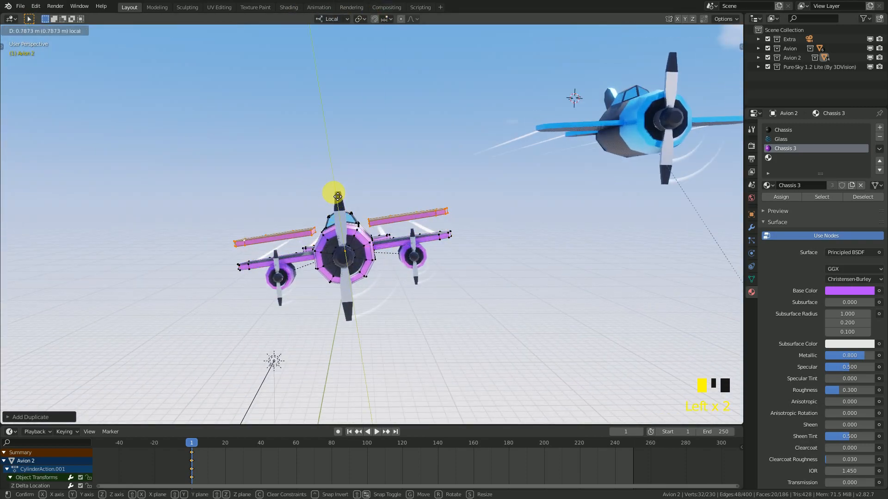
click(340, 187)
Step: Select the facing inner end faces of the two upper wings and bridge them into one continuous wing
middle_drag(337, 182, 120, 82)
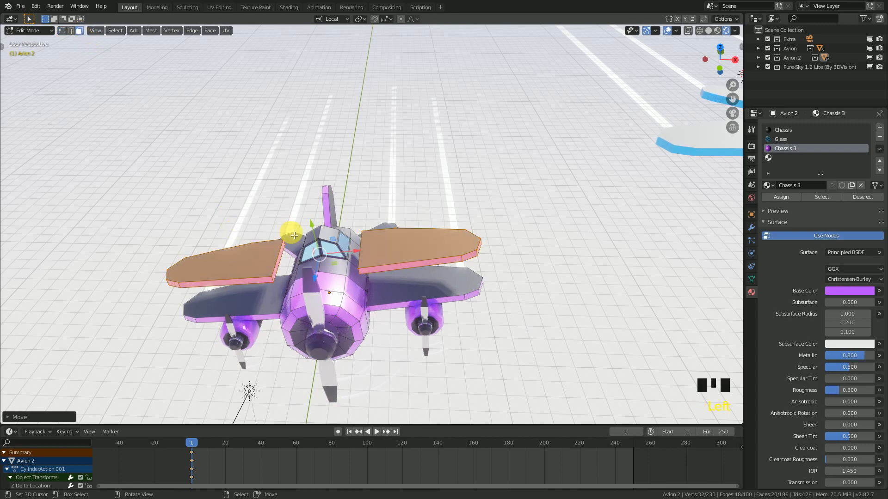
middle_drag(294, 235, 267, 247)
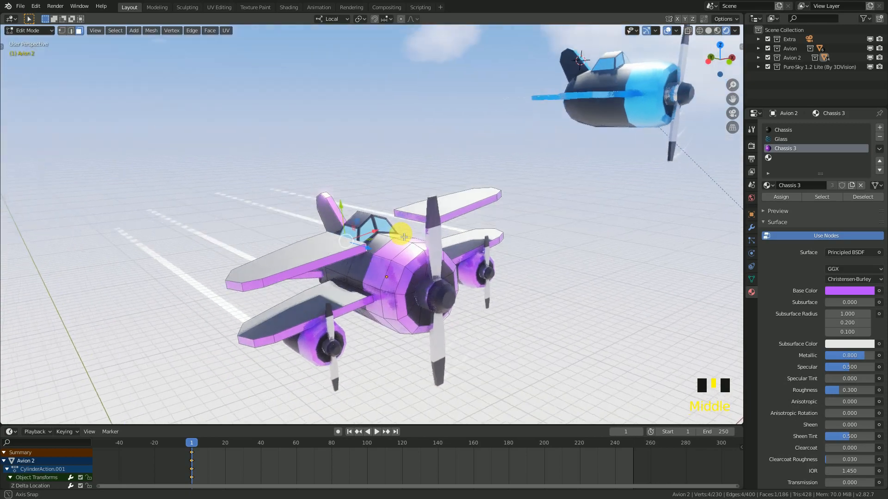
shift+right_click(425, 218)
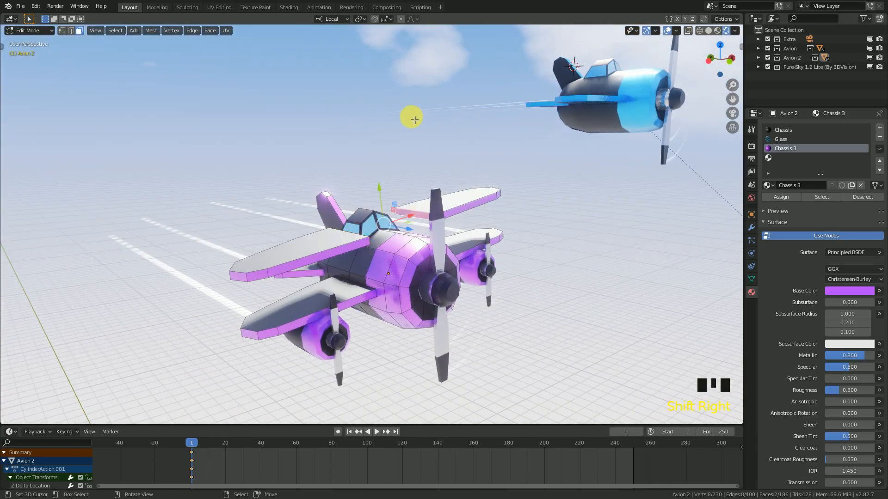
key(w)
click(448, 115)
Step: Select the whole bridged upper wing and adjust its height so it sits just above the cockpit
middle_drag(448, 116, 382, 204)
drag(382, 204, 381, 248)
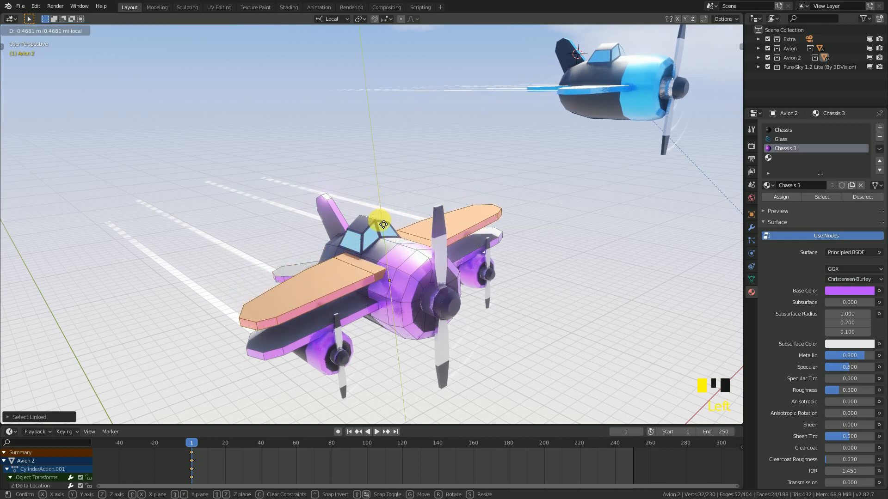
click(364, 180)
middle_drag(365, 181, 405, 214)
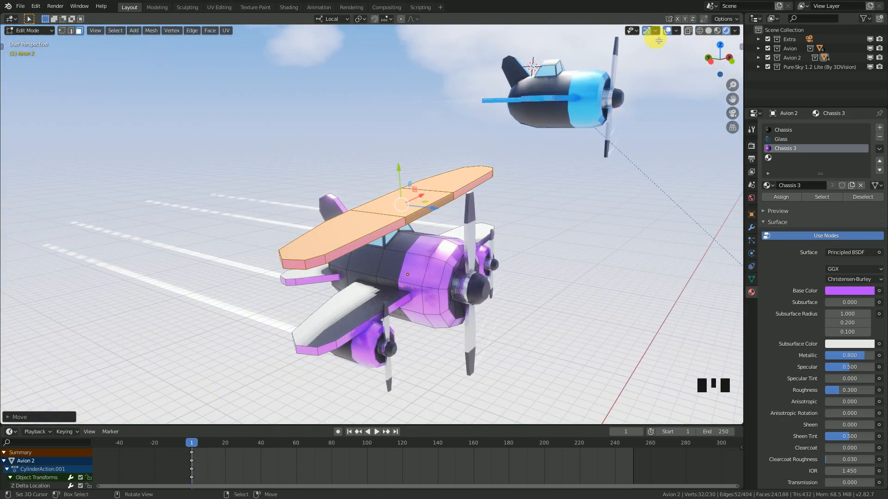
Step: Play the animation and check both planes through the camera with the overlays hidden, and show the overlays again
middle_drag(545, 121, 404, 232)
key(space)
scroll(562, 209, up, 3)
key(KP_0)
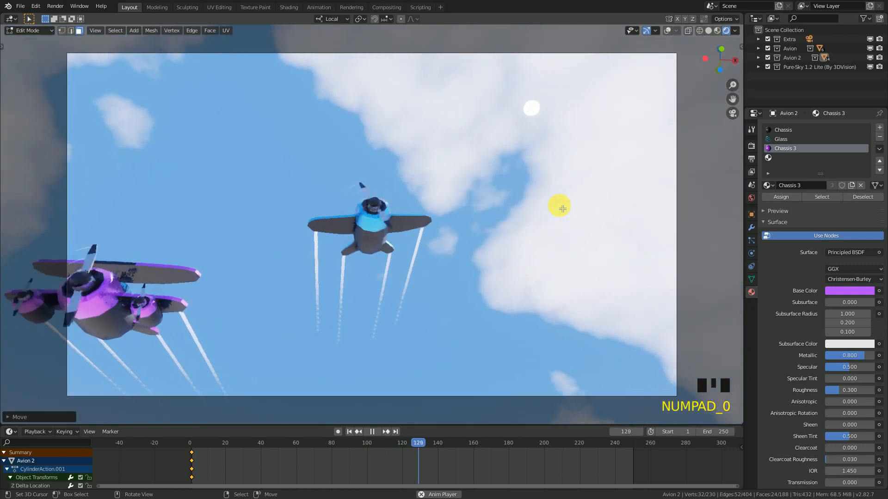
click(667, 30)
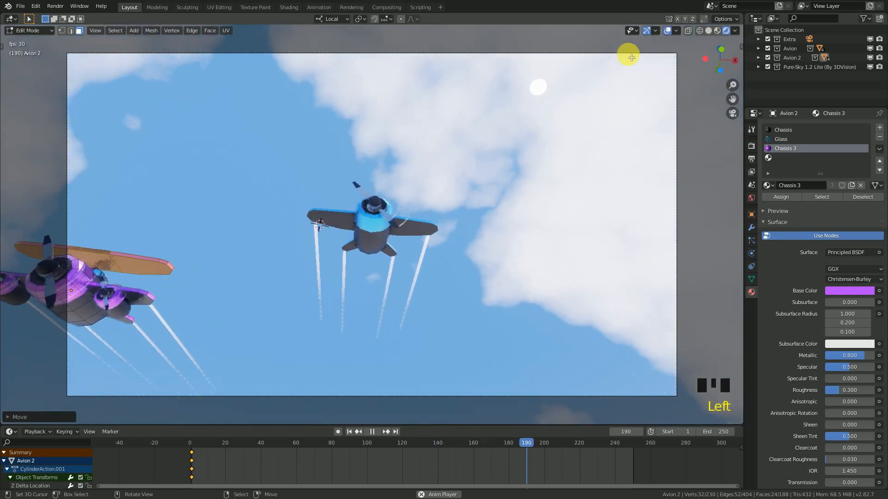
Step: Delete the added upper wing from the purple plane and return to Object Mode
key(x)
click(184, 224)
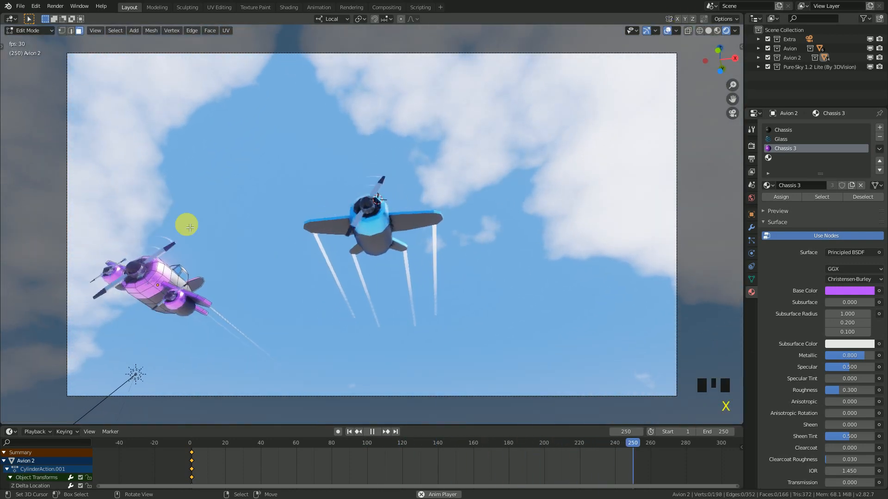
key(Tab)
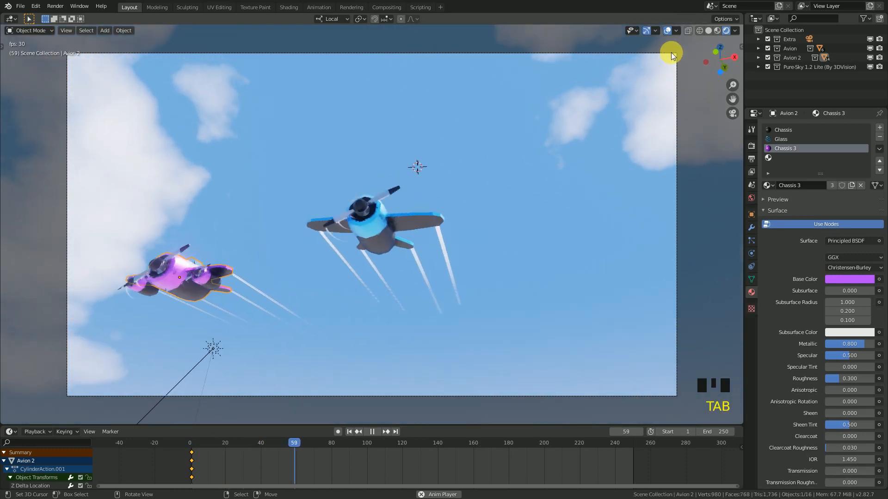
Step: Select the camera and reposition it so both planes are framed in flight from the front side, and view the result through the camera
right_click(667, 59)
key(g)
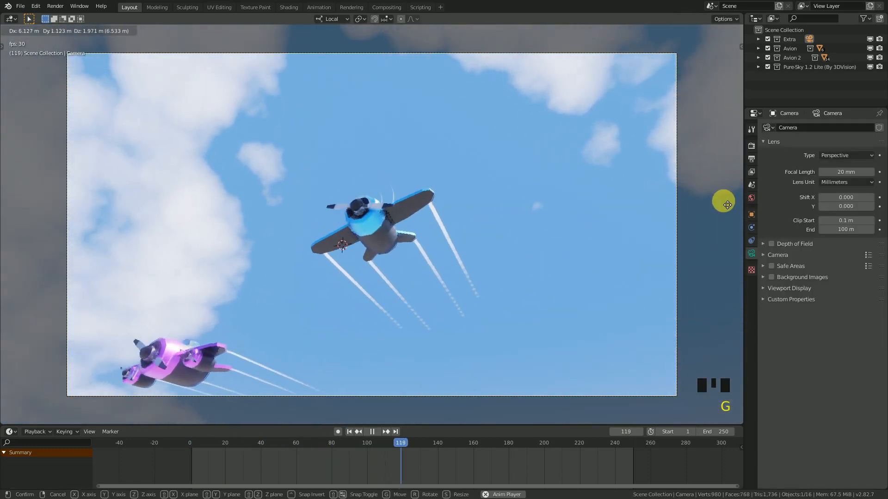
click(365, 238)
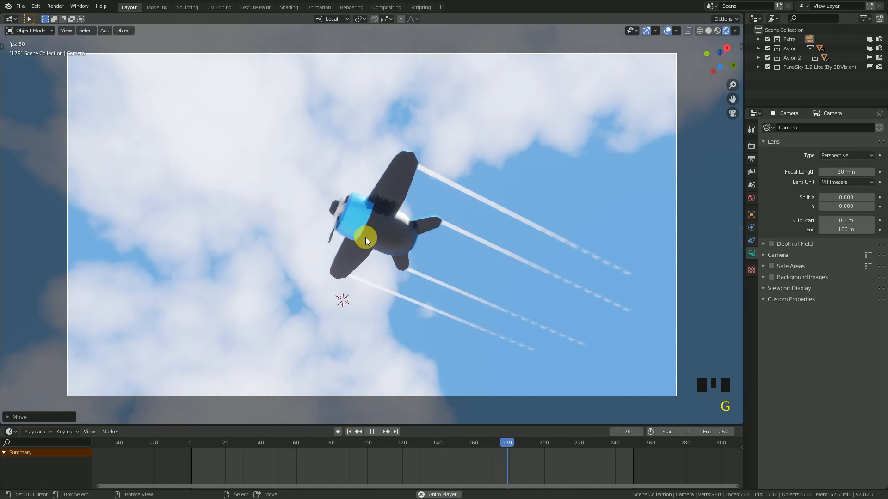
scroll(354, 249, down, 1)
scroll(354, 250, down, 5)
middle_drag(416, 233, 393, 301)
key(g)
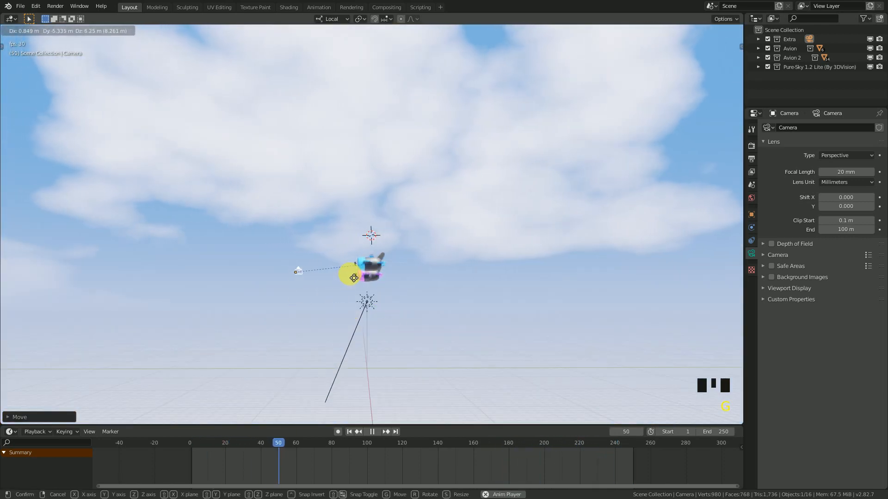
click(345, 271)
key(KP_0)
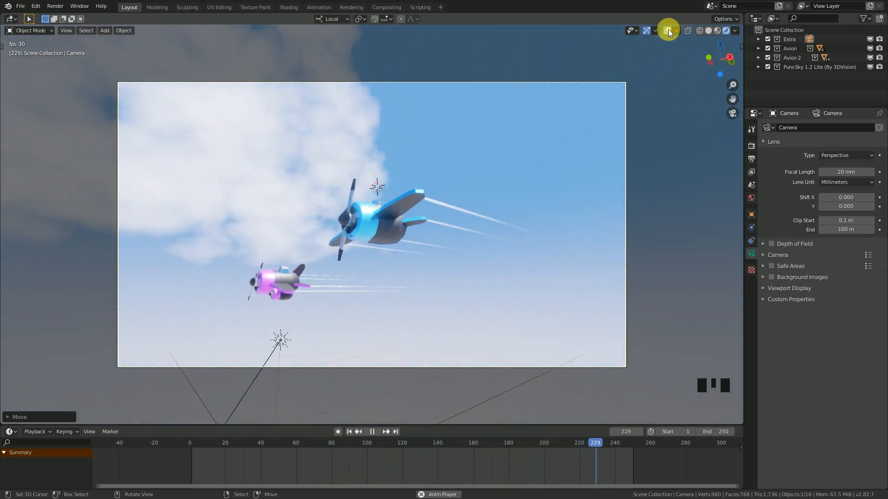
scroll(366, 293, up, 2)
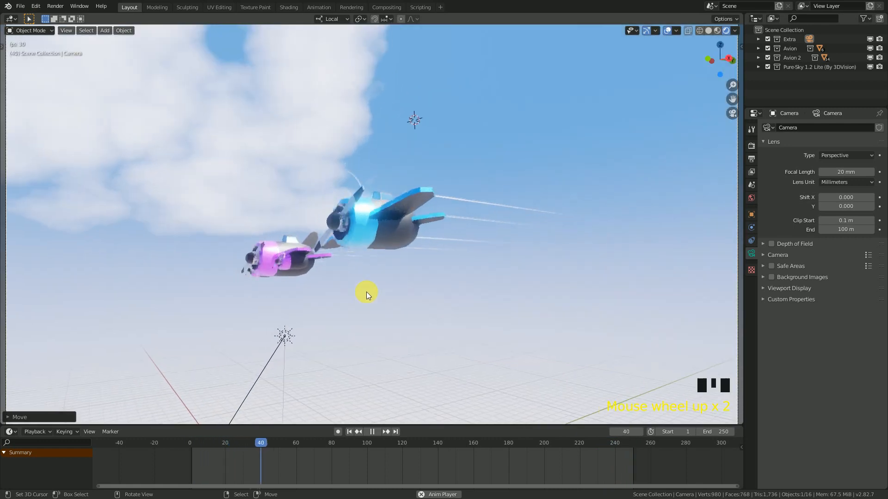
scroll(334, 307, down, 1)
scroll(334, 307, down, 1)
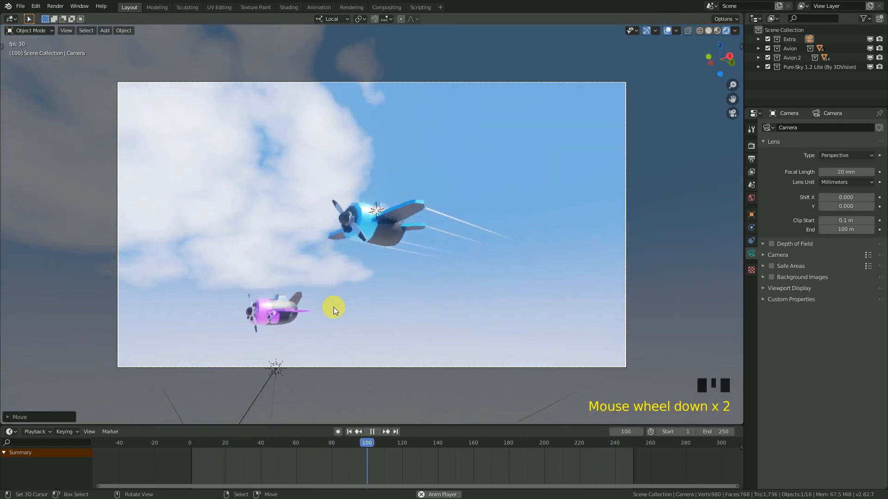
Step: Reduce the influence of the camera's Track To constraint to 0.309
click(751, 240)
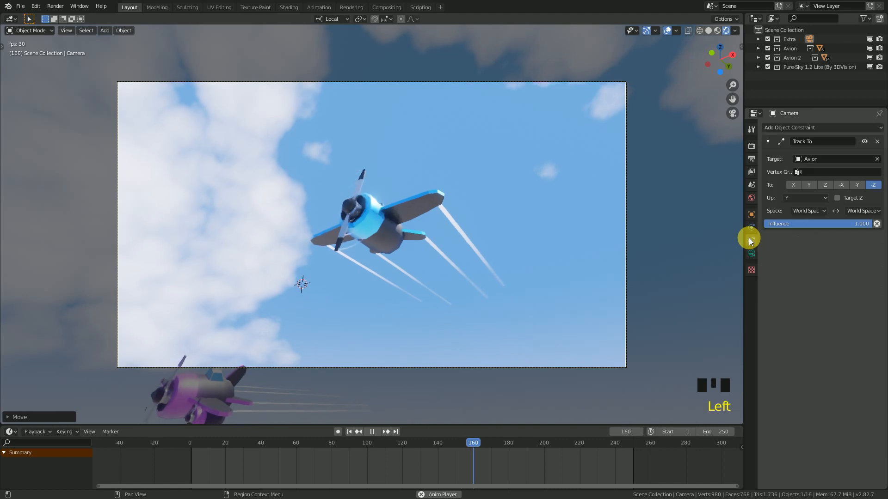
drag(852, 224, 779, 224)
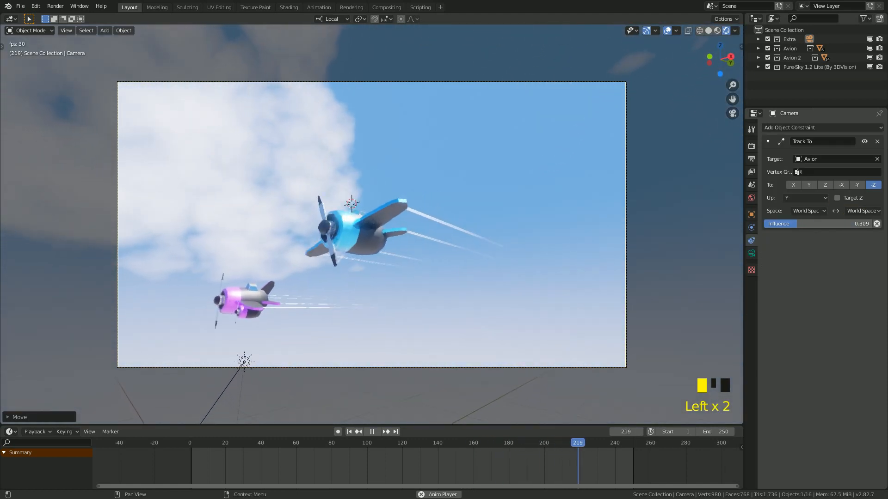
scroll(387, 298, up, 1)
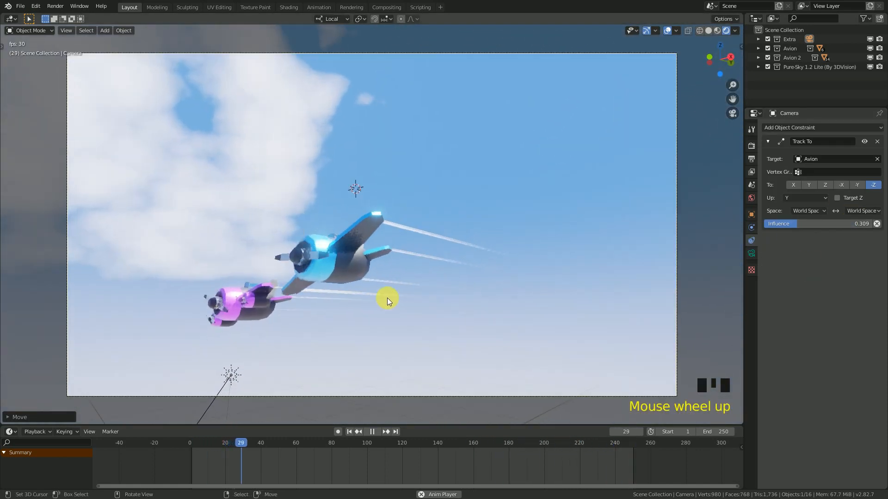
scroll(387, 298, up, 1)
scroll(385, 298, down, 1)
Step: Hide the overlays and review the playing camera shot in a full-screen viewport, then restore the normal layout
click(667, 30)
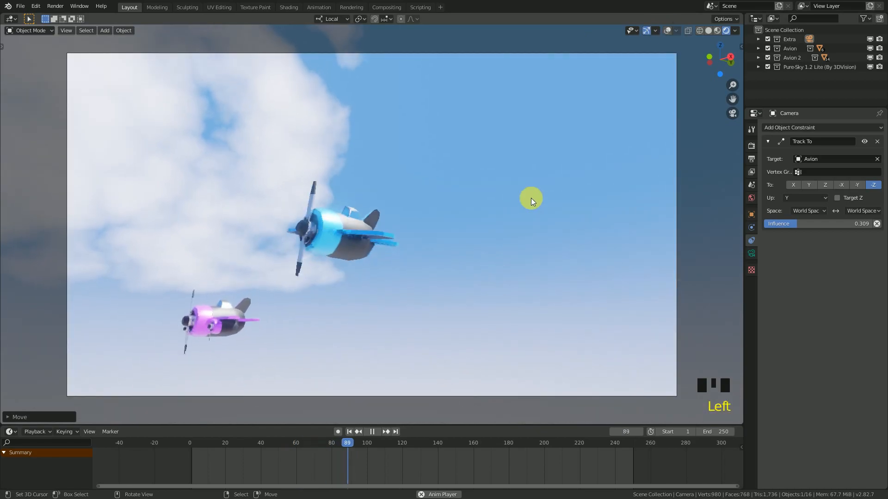
key(ctrl+alt+space)
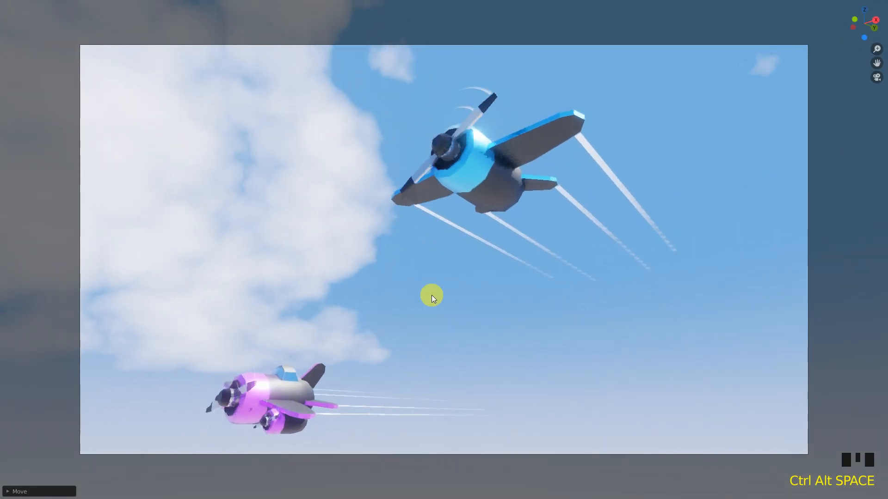
middle_drag(432, 295, 431, 290)
scroll(426, 300, down, 2)
shift+middle_drag(409, 320, 428, 267)
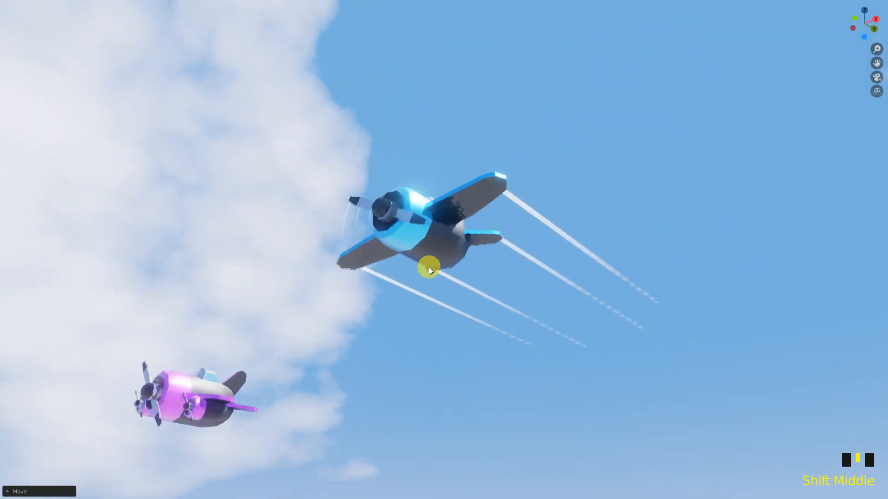
key(KP_0)
mouse_move(410, 291)
ctrl+middle_down()
mouse_move(407, 254)
mouse_move(405, 279)
ctrl+middle_up()
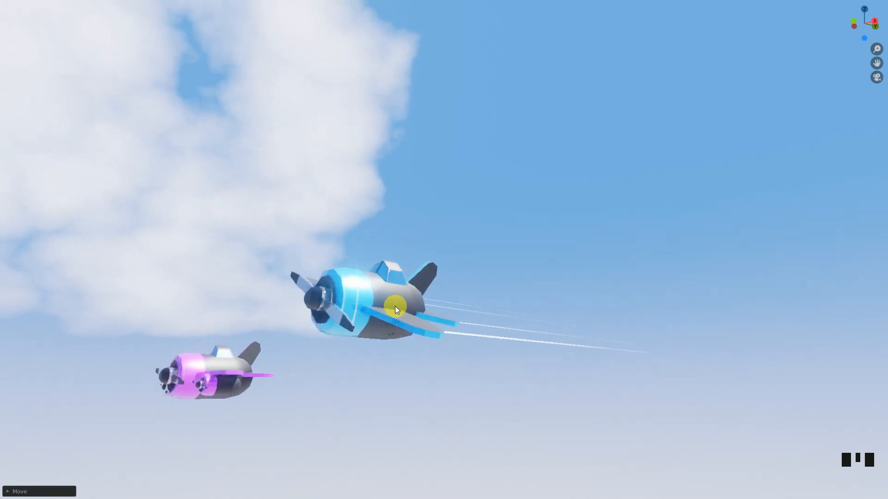
key(ctrl+alt+space)
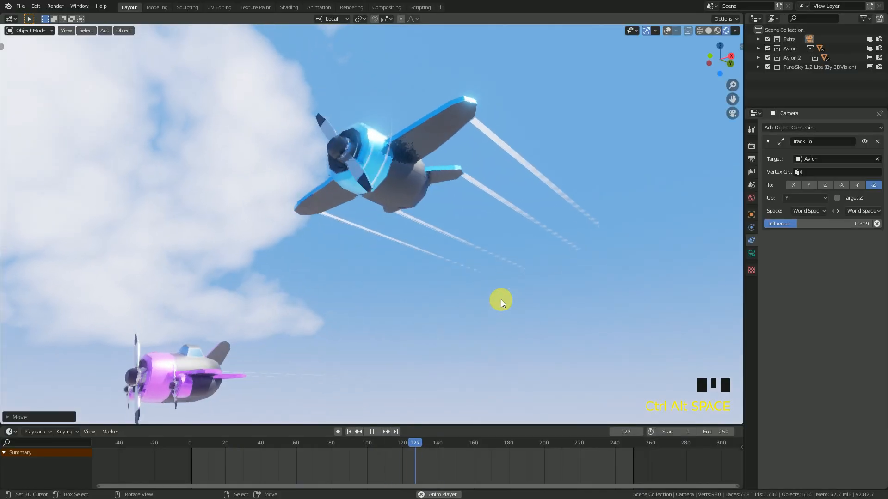
Step: Stop playback, select the blue plane's propeller, and show its Item transform values with the gizmos hidden
key(space)
right_click(406, 220)
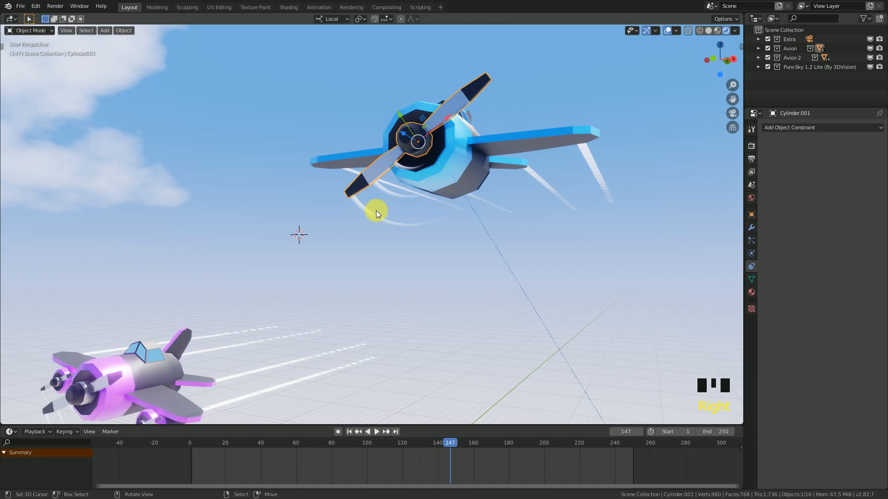
middle_drag(377, 217, 335, 214)
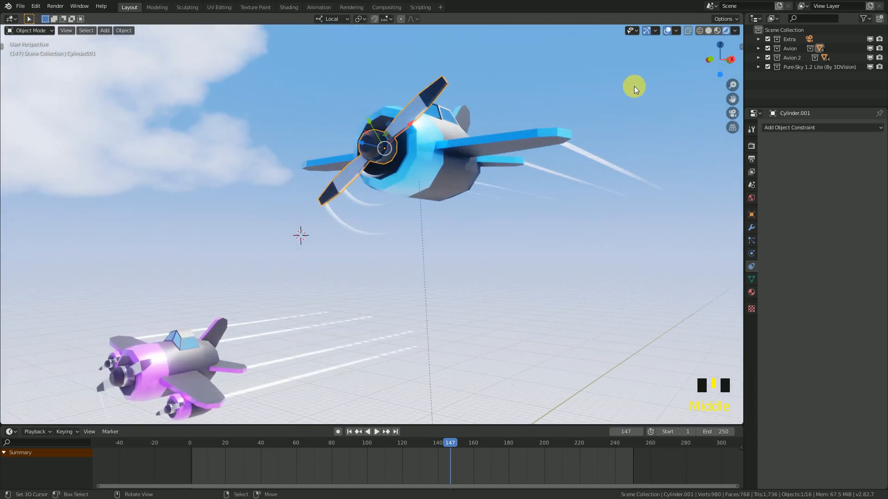
key(n)
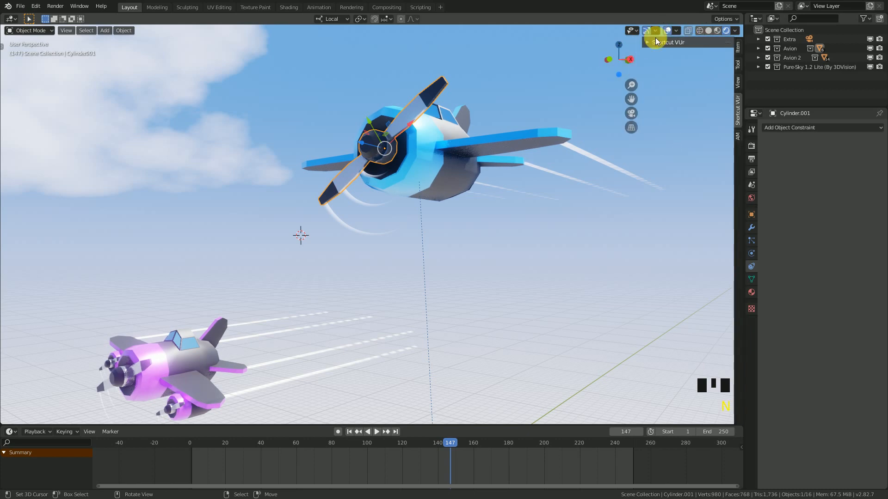
click(646, 30)
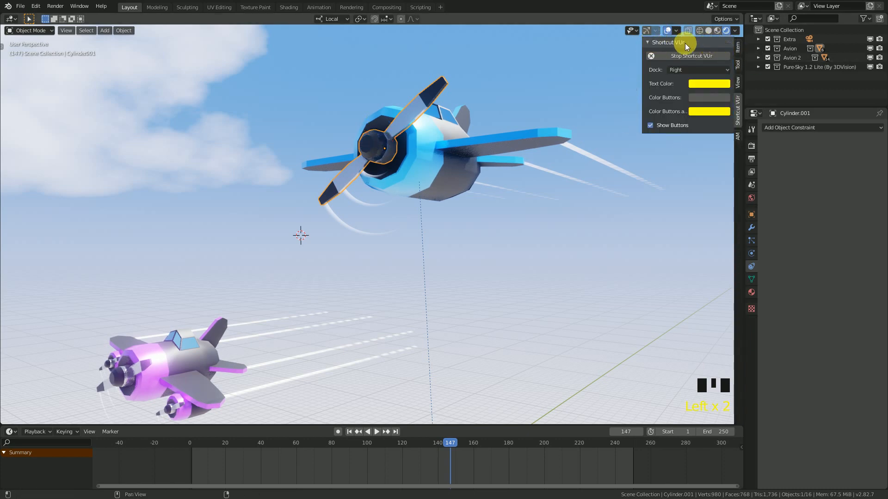
click(731, 43)
click(665, 42)
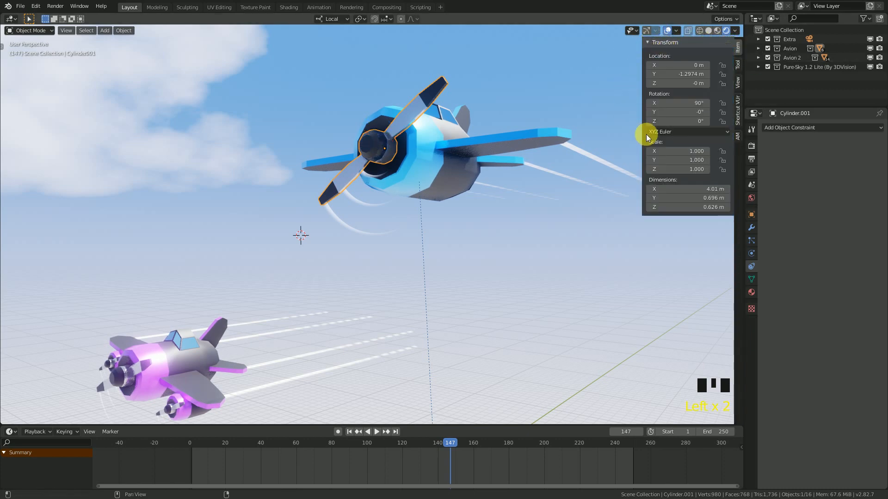
Step: Show the propeller's object properties and examine its driven Delta Rotation Y while the animation plays briefly
click(751, 215)
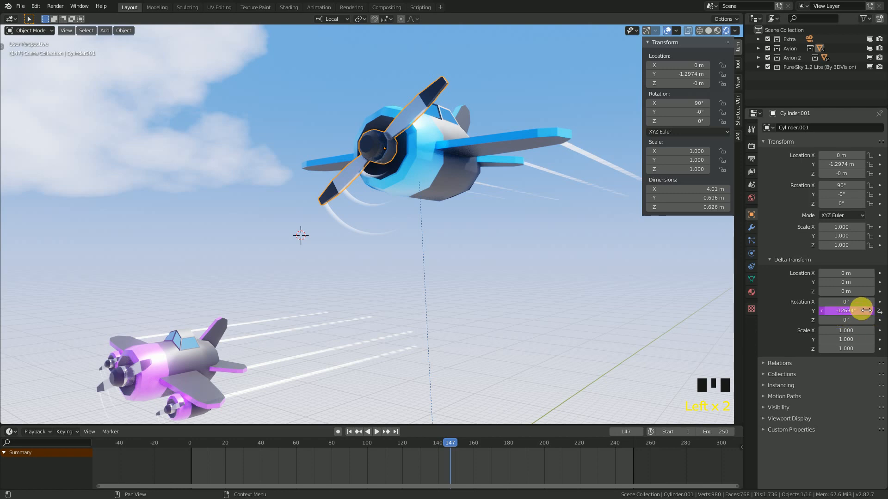
key(space)
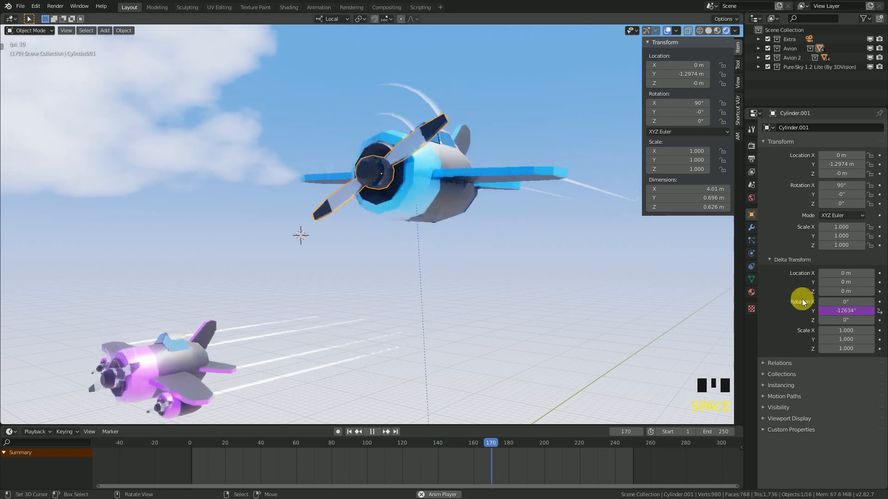
key(space)
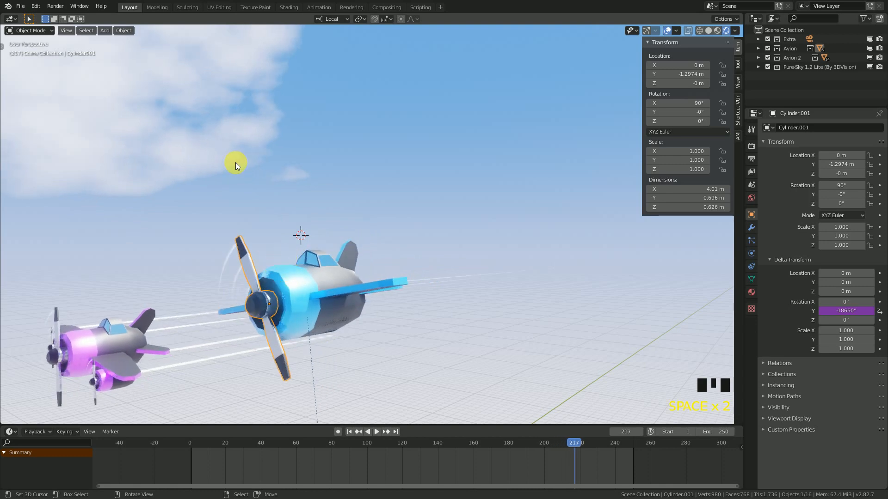
Step: Select the circle around the blue plane's propeller and try rotating it about its local X axis
right_click(227, 272)
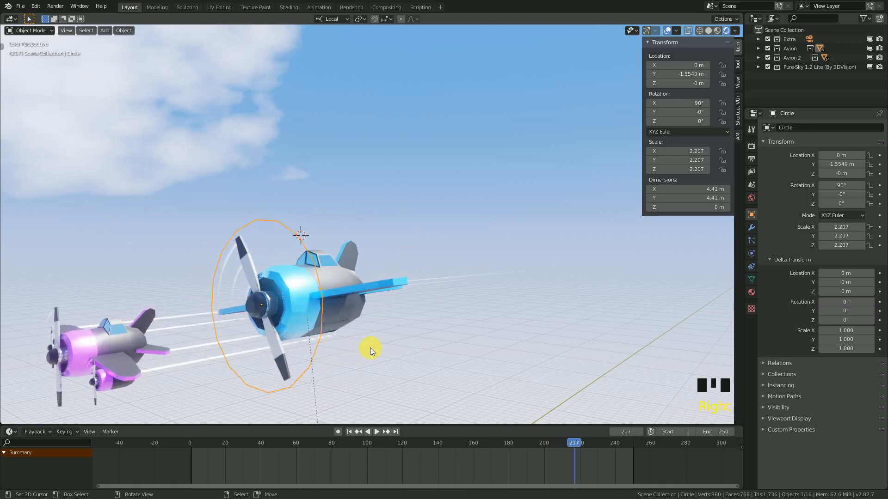
key(r)
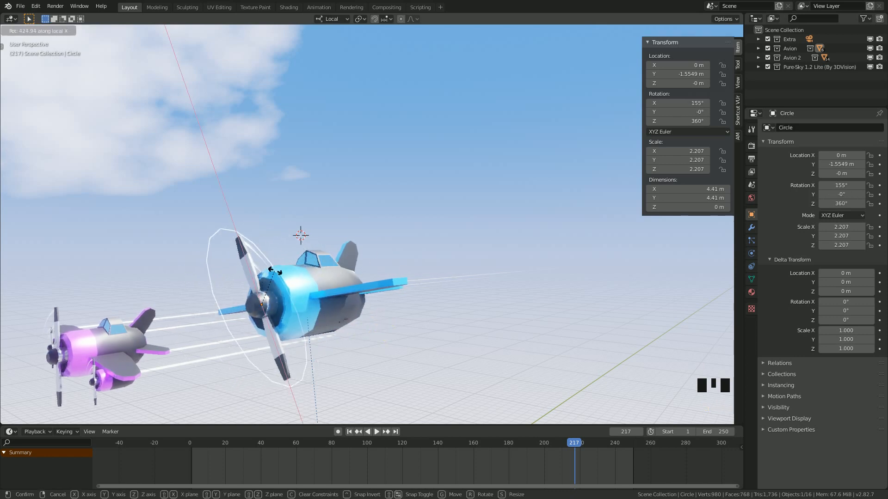
right_click(350, 288)
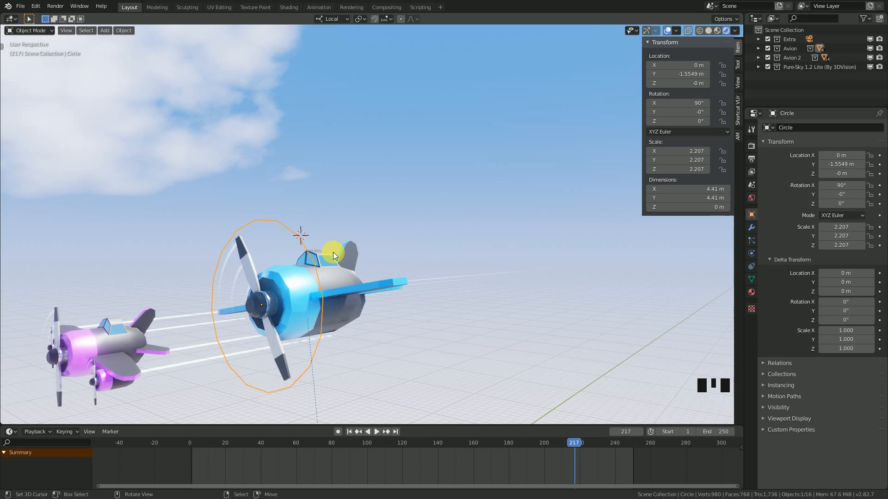
Step: Play the animation outside the camera view with the overlays hidden and look over both planes and their spinning propellers
middle_drag(318, 289, 319, 250)
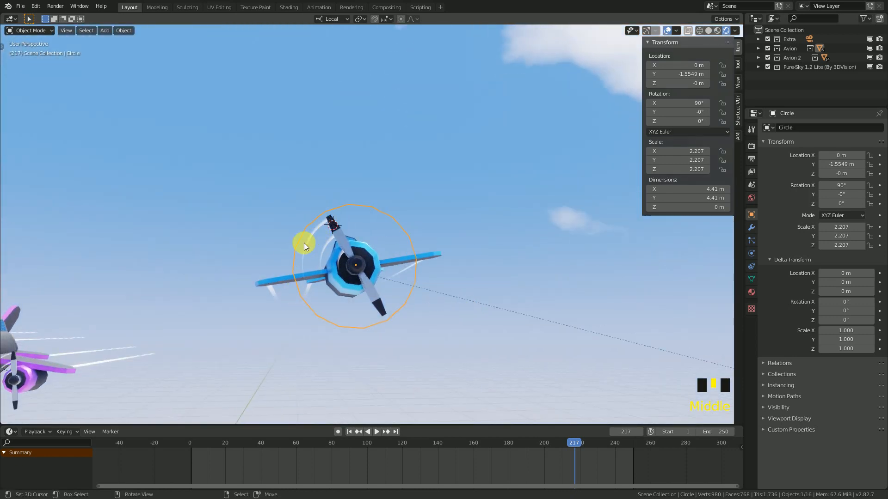
key(space)
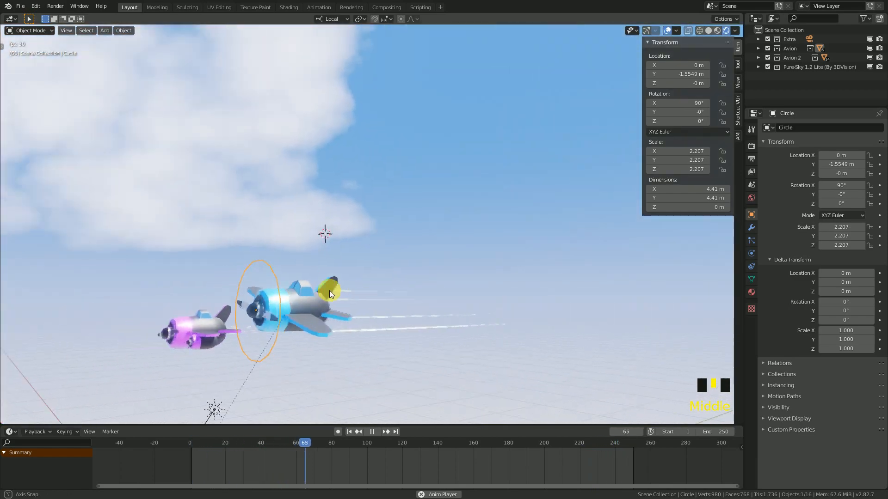
scroll(387, 279, up, 2)
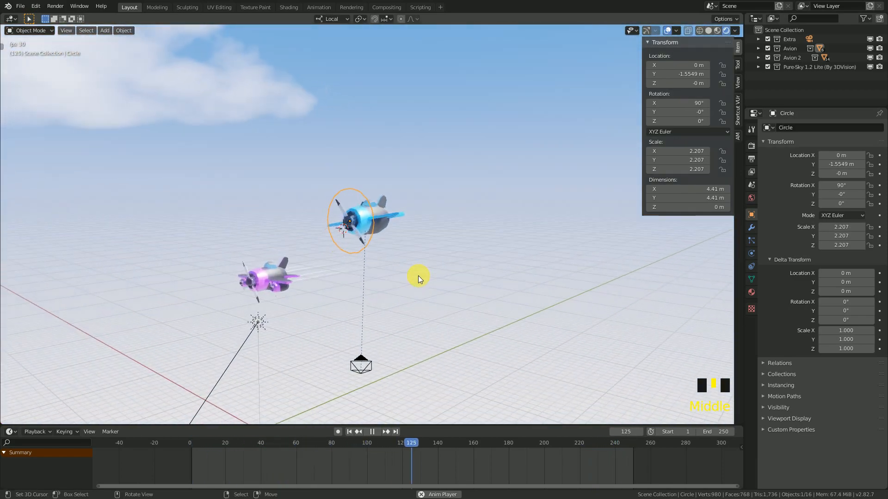
click(669, 31)
shift+middle_drag(364, 280, 473, 231)
scroll(471, 231, down, 2)
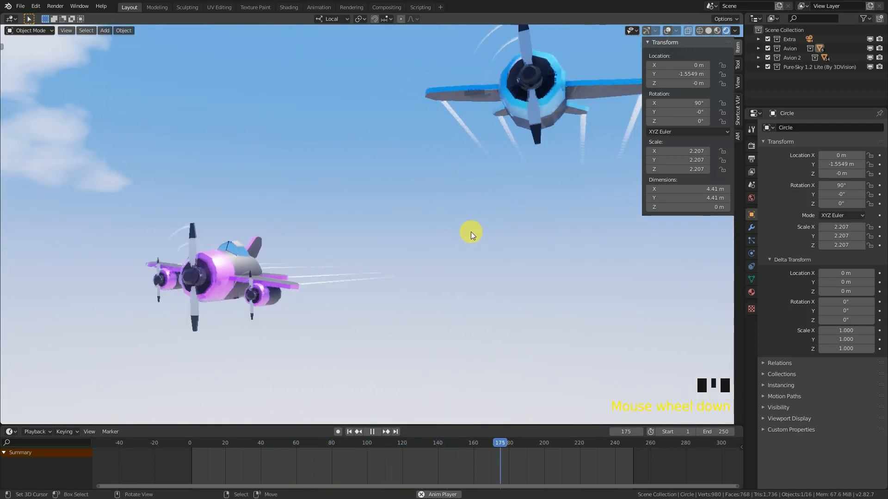